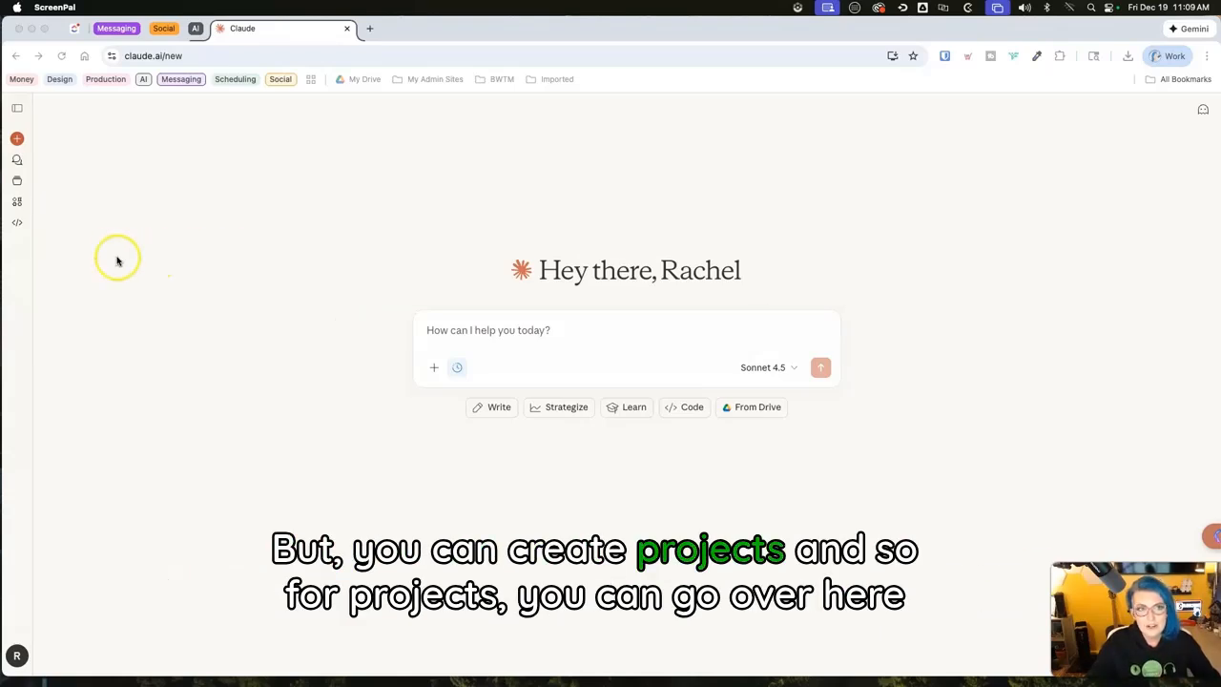
# Step: Open the Projects page from the expanded sidebar, and collapse the sidebar again
pyautogui.click(17, 108)
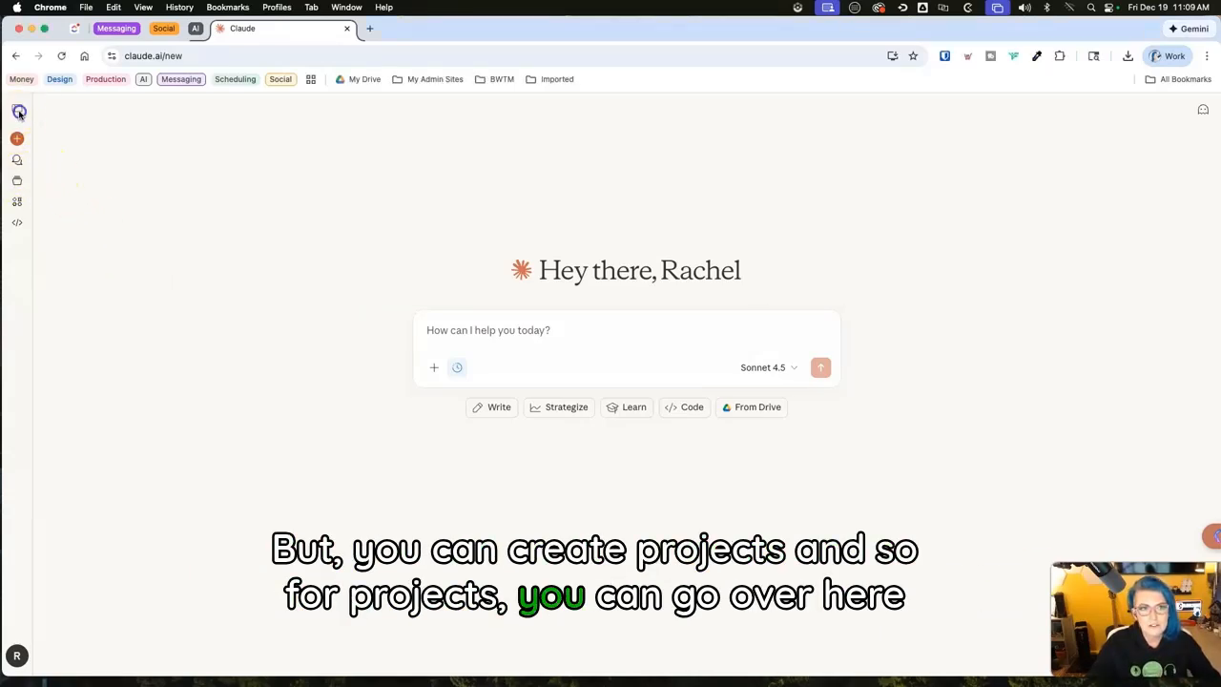
pyautogui.click(17, 108)
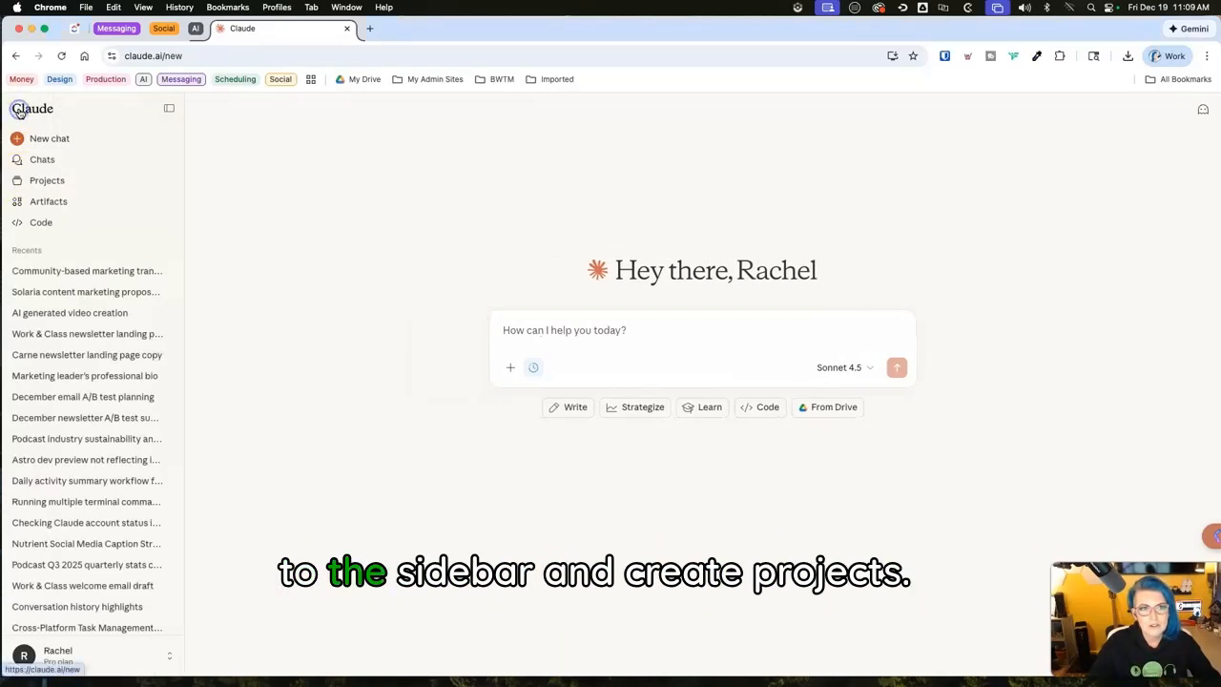
pyautogui.click(23, 183)
pyautogui.click(166, 110)
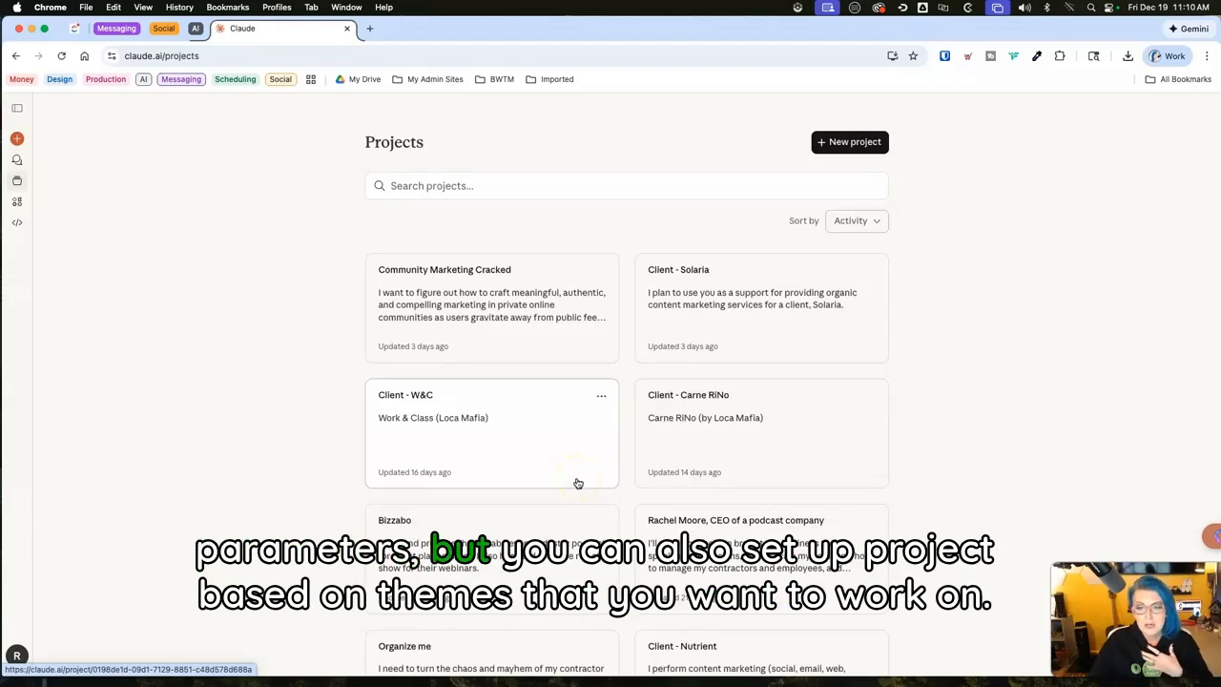
# Step: Create a personal project named "Claude how-to videos for marketers" with the description "Need ideas for creating videos"
pyautogui.scroll(-2, 578, 482)
pyautogui.scroll(-4, 562, 483)
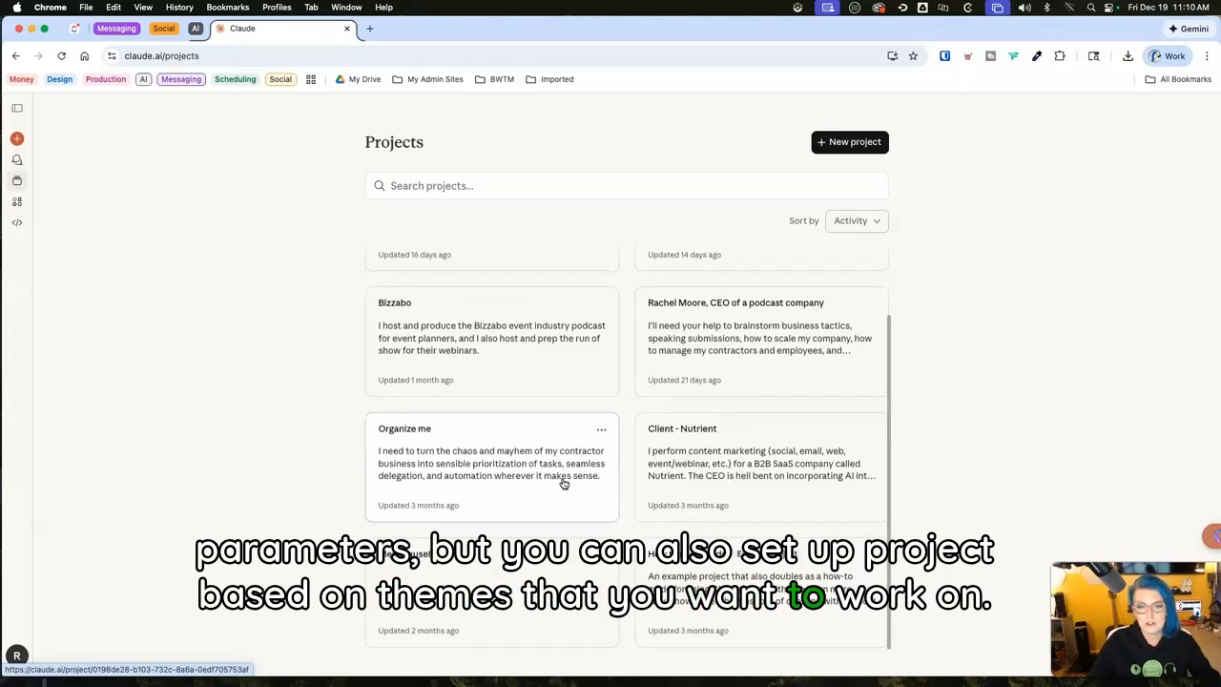
pyautogui.scroll(6, 561, 479)
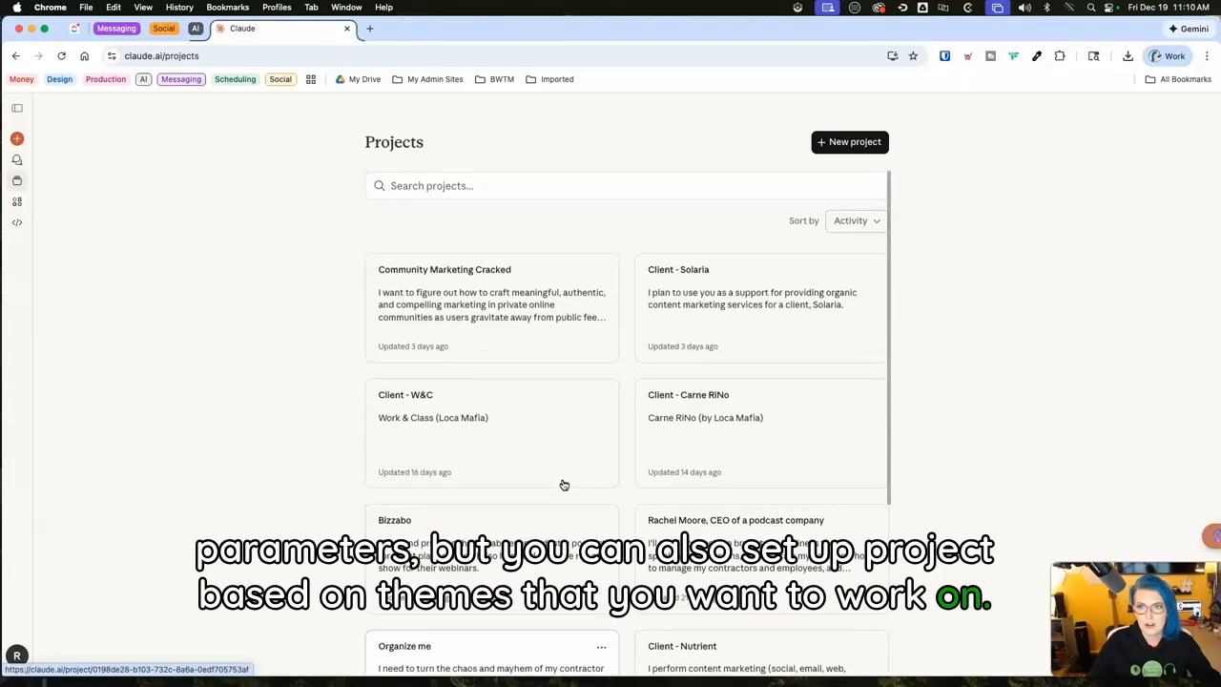
pyautogui.click(843, 145)
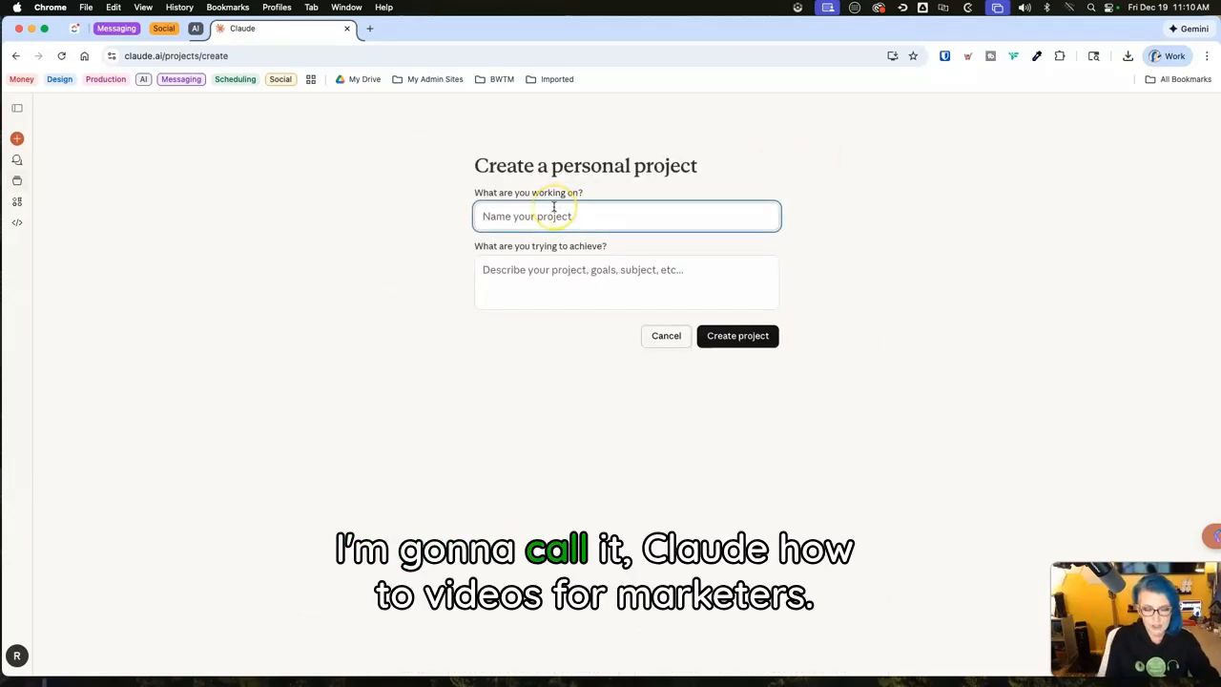
pyautogui.write('Claude hot-')
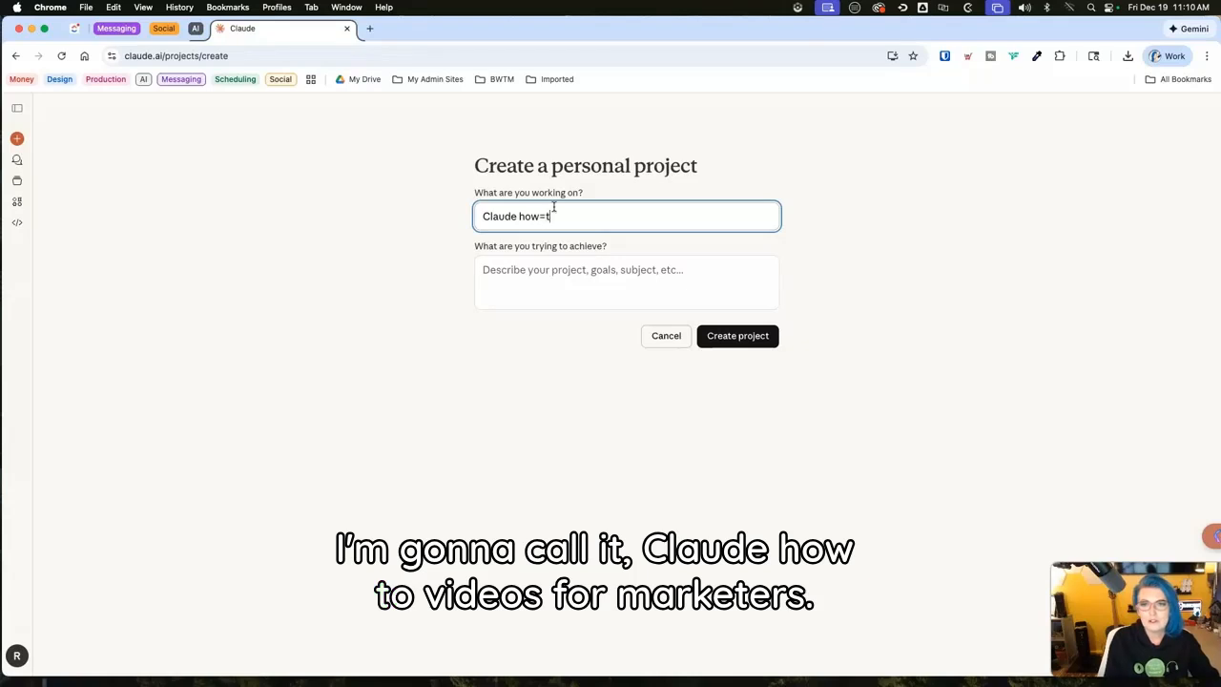
pyautogui.write('to videos mor marketers')
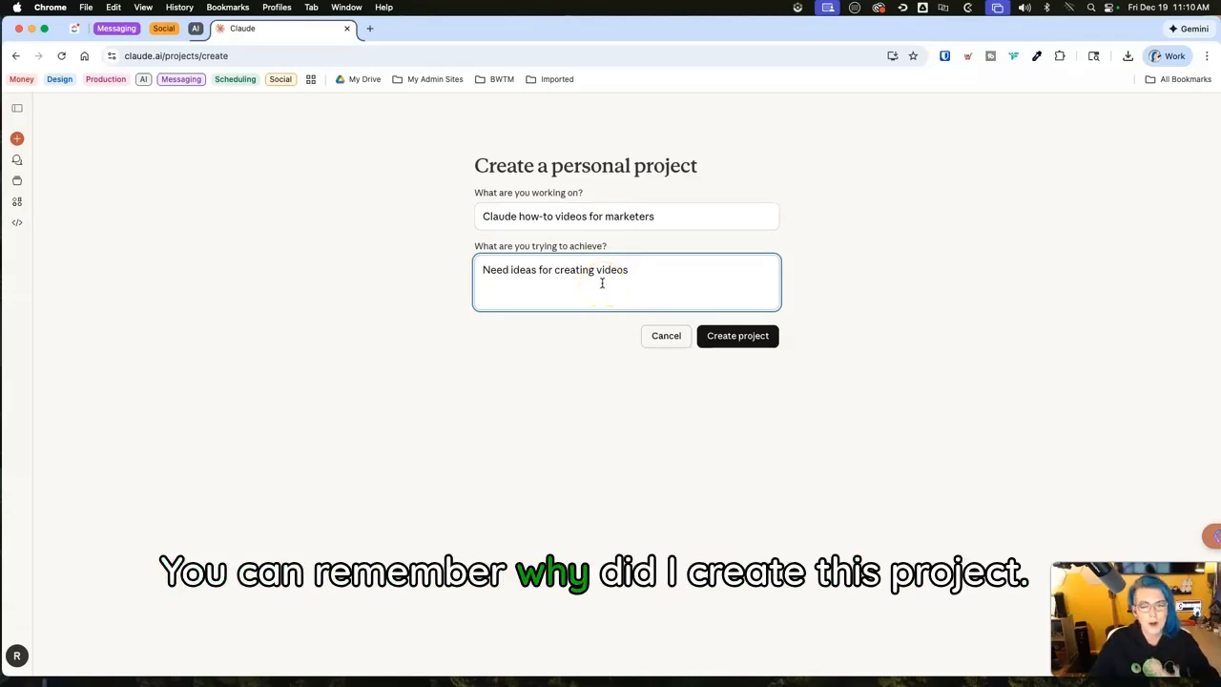
pyautogui.click(726, 345)
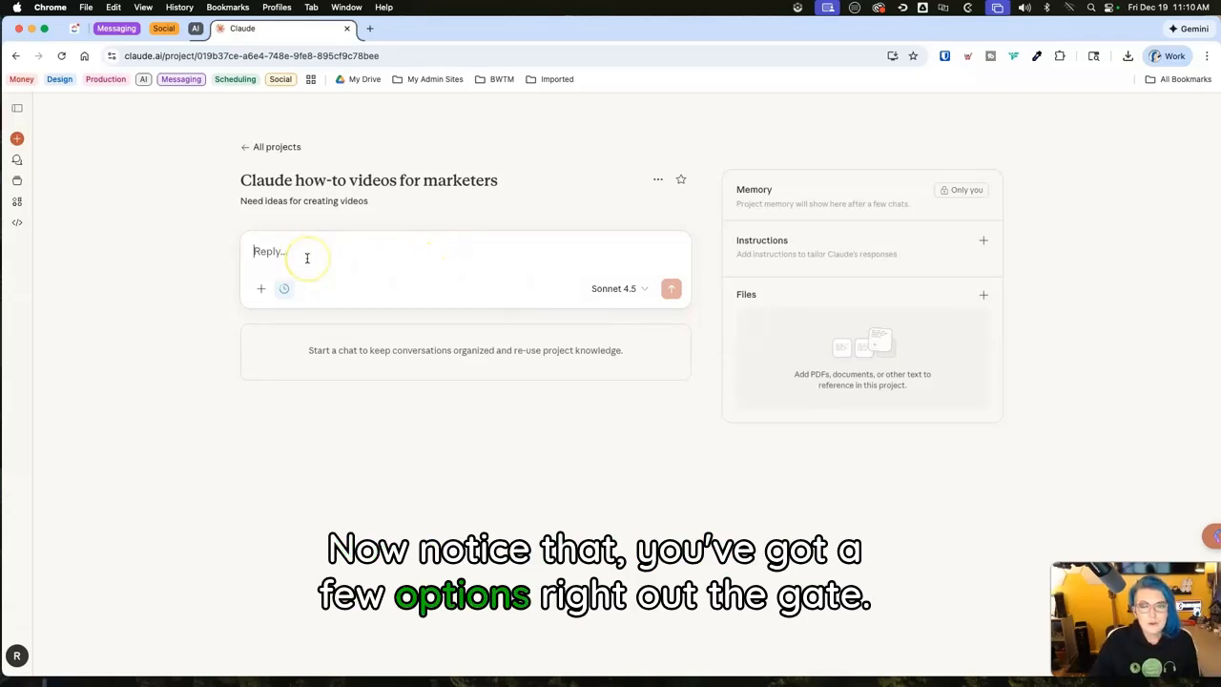
# Step: Look at the available and older models for the project chat, and set the model to Opus 4.5
pyautogui.click(274, 259)
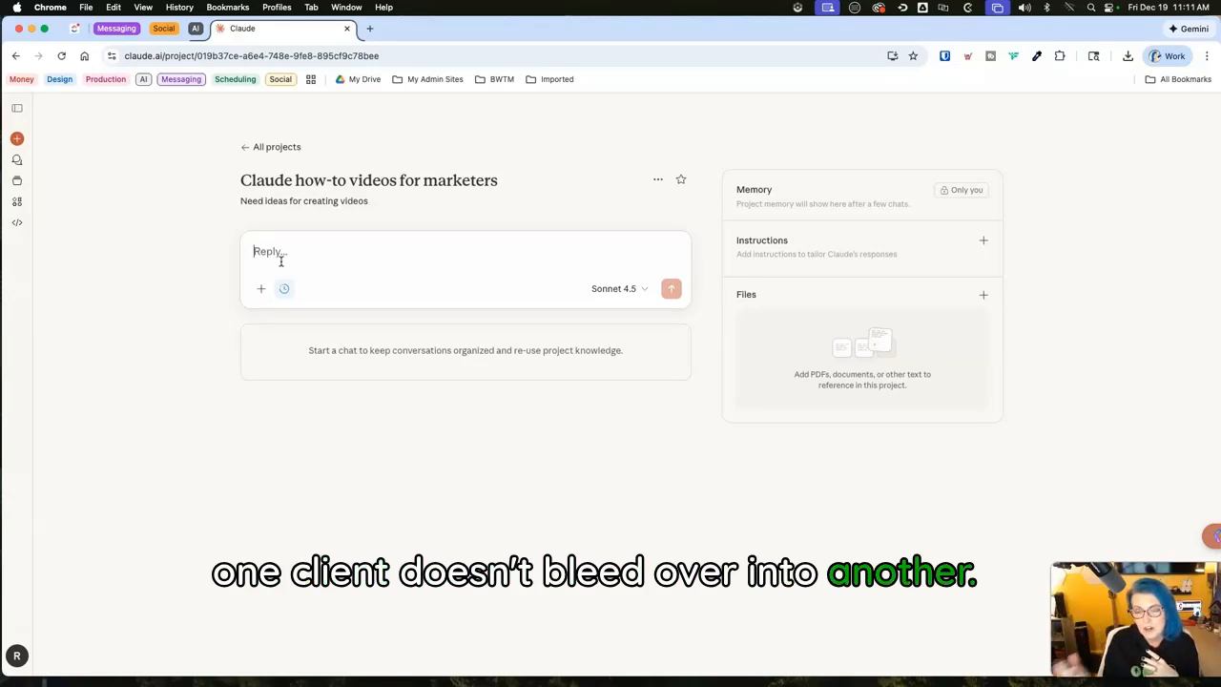
pyautogui.click(625, 289)
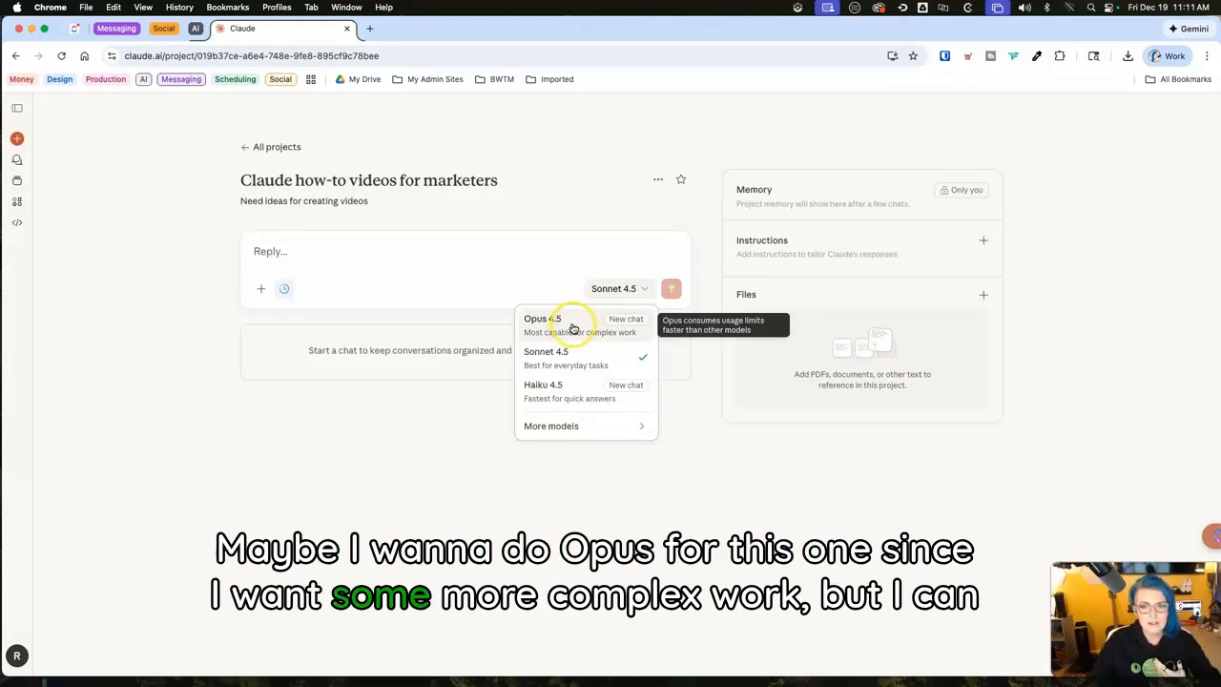
pyautogui.click(599, 426)
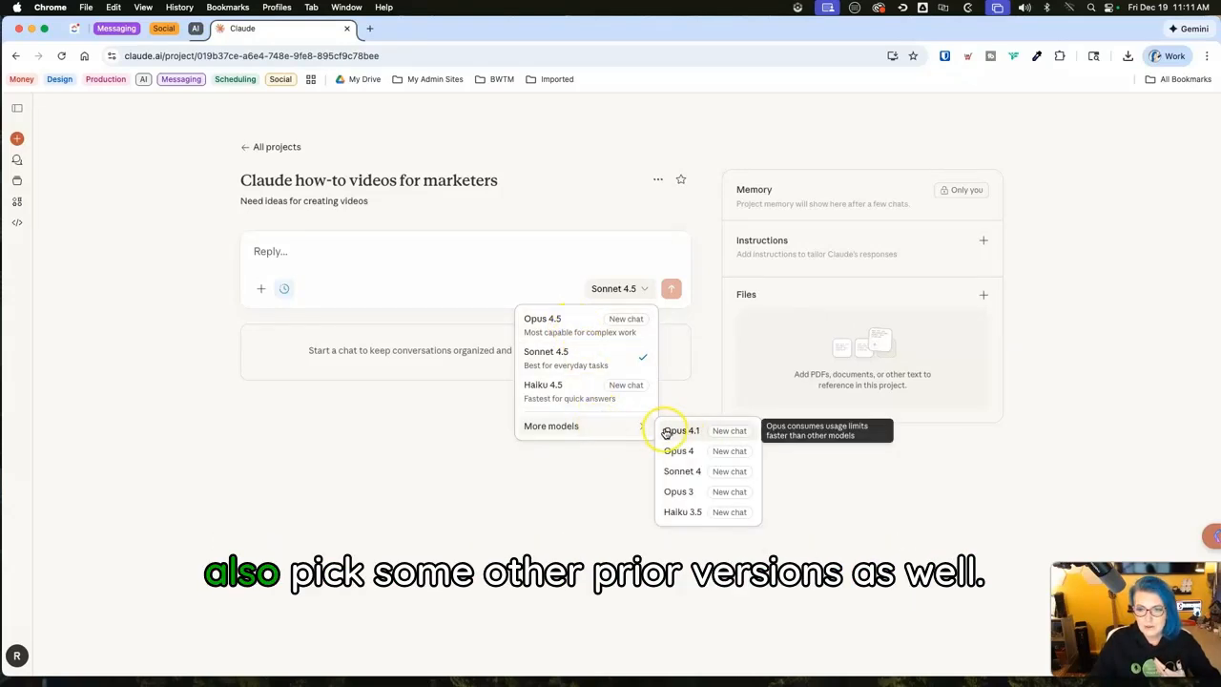
pyautogui.click(577, 326)
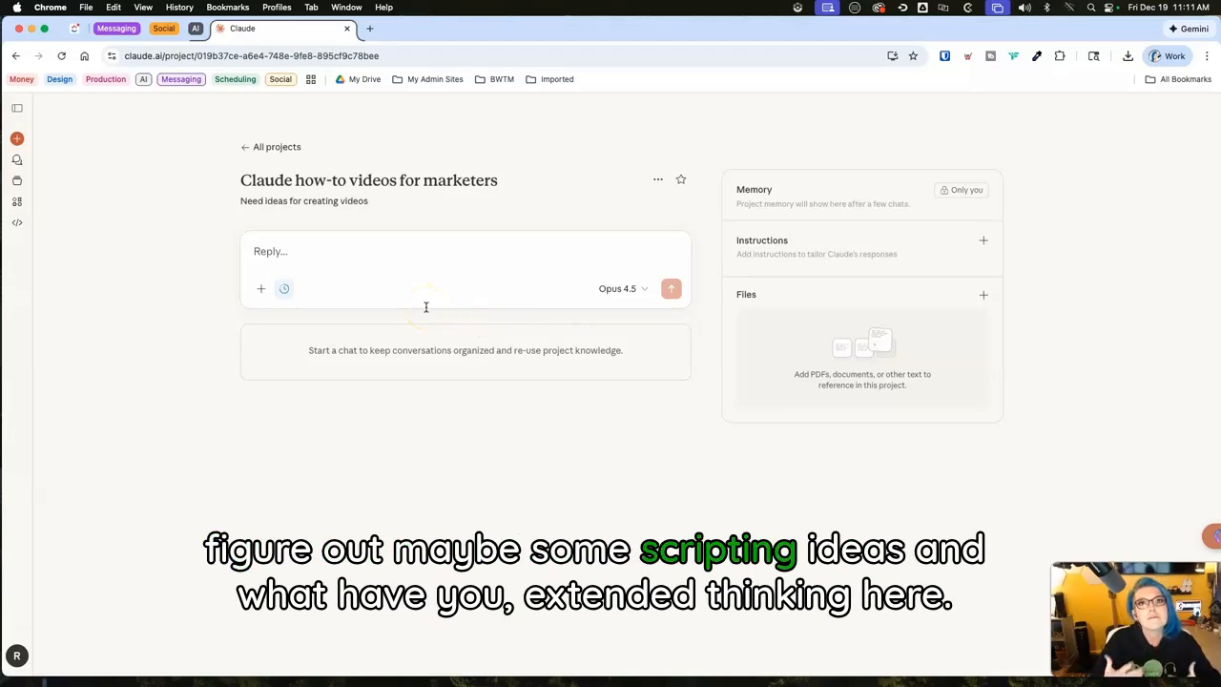
pyautogui.click(283, 292)
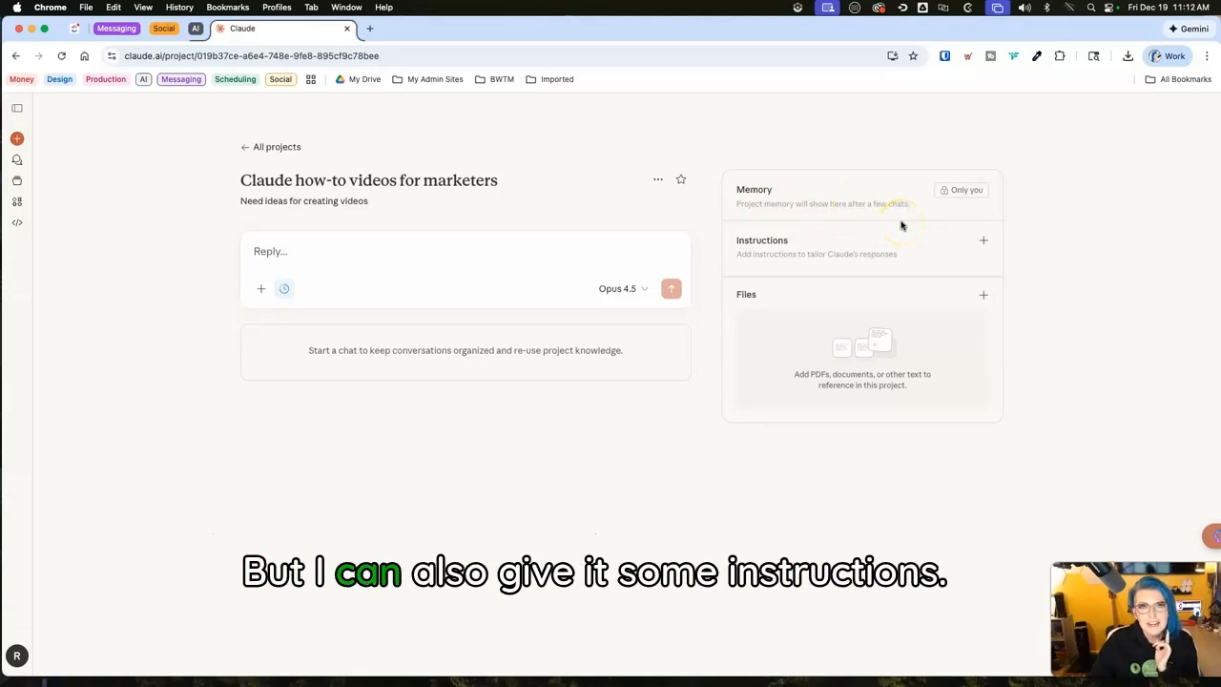
# Step: Start the project instructions with "We're going to work on creating useful how-to videos on my YouTube channel that show fellow marketing professionals how to use Claude AI."
pyautogui.click(982, 244)
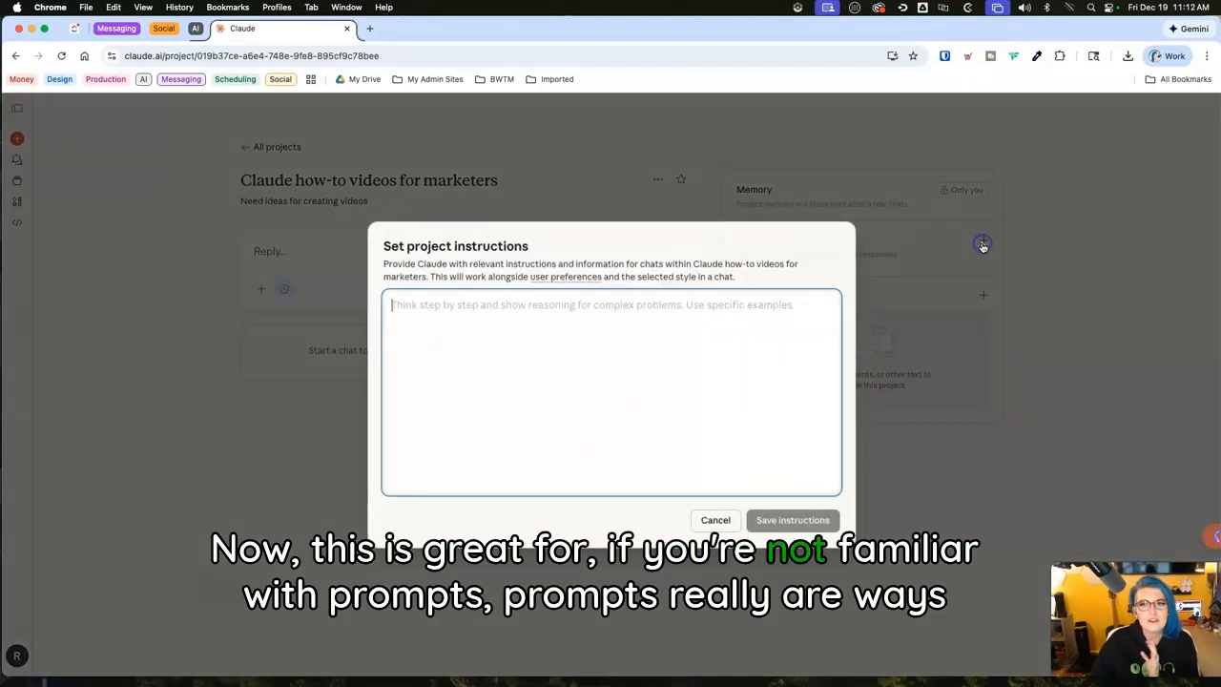
pyautogui.click(512, 378)
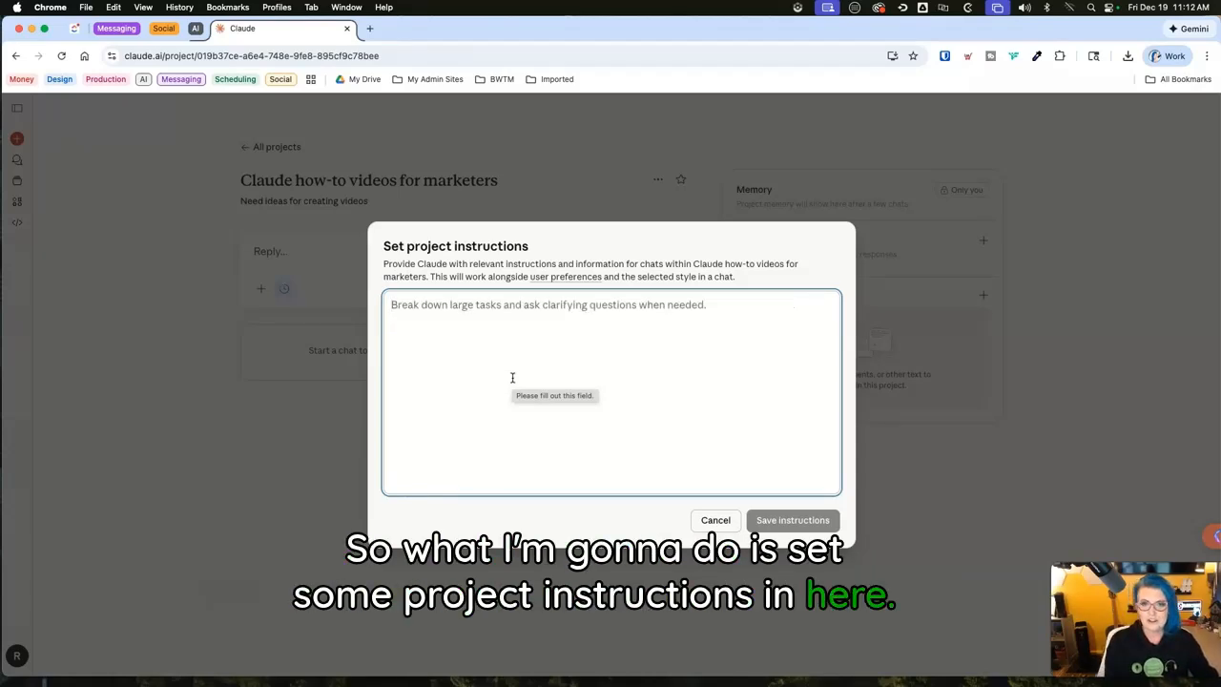
pyautogui.write("We're going to work on creating useful h")
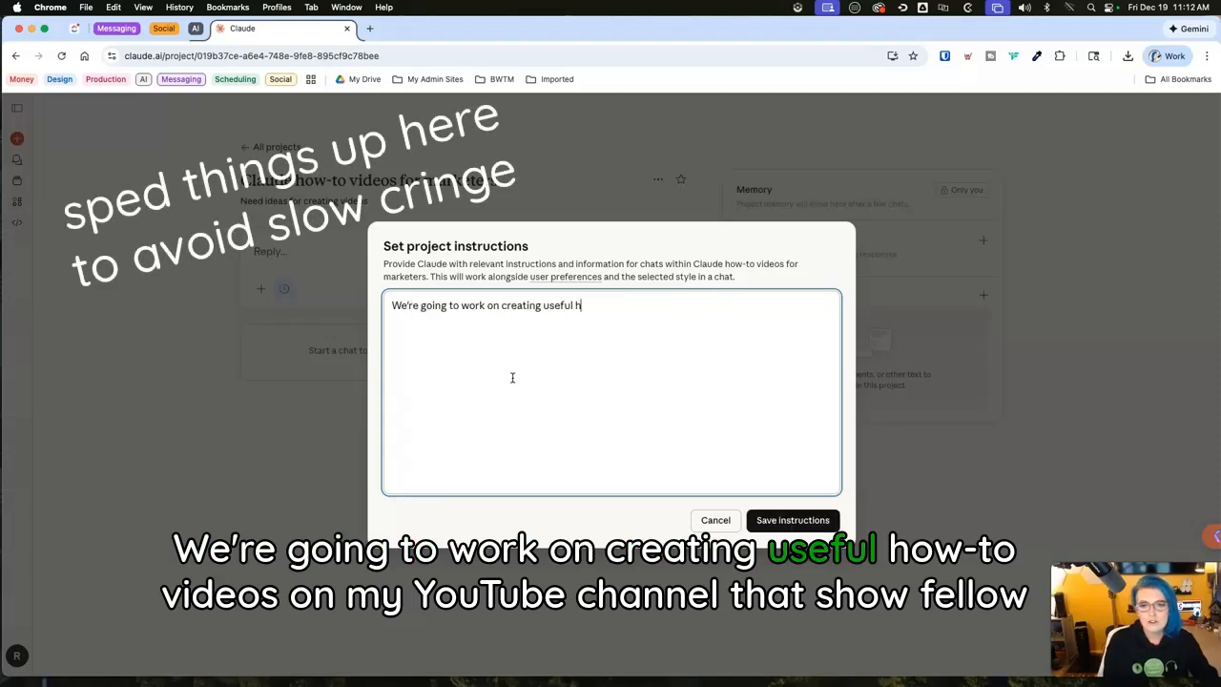
pyautogui.write('ow-to videos on my YouTube channel that show')
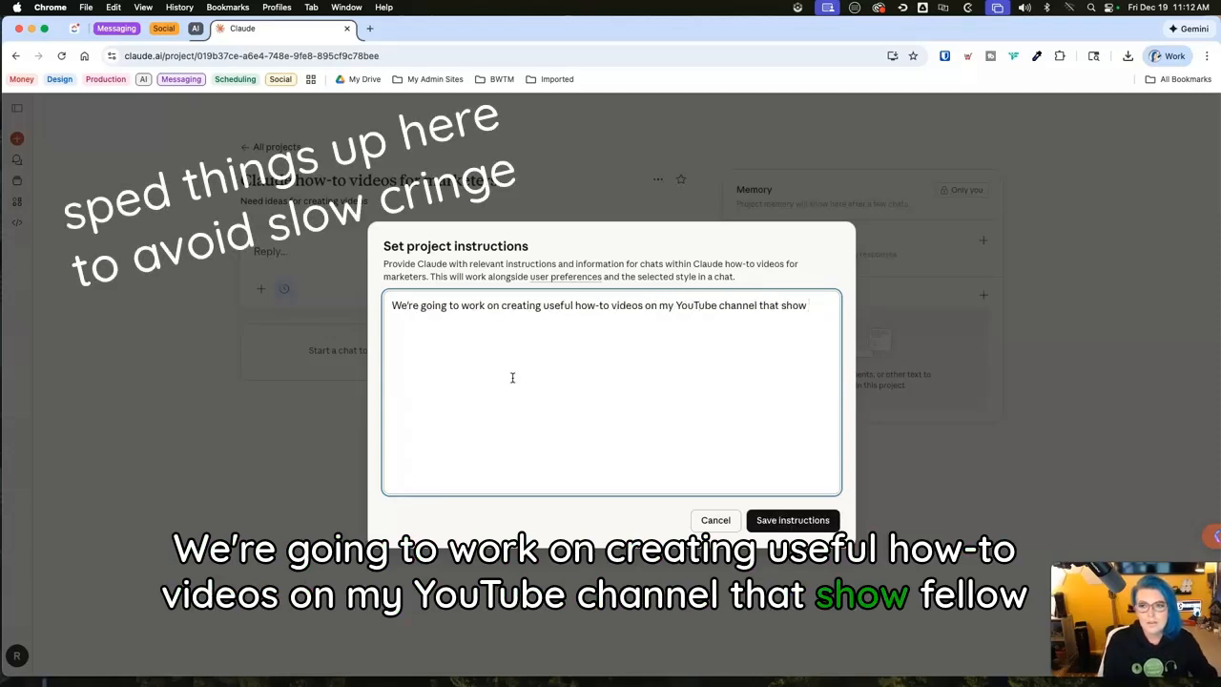
pyautogui.write(' fellow marketing professionals how to use Claude AI.')
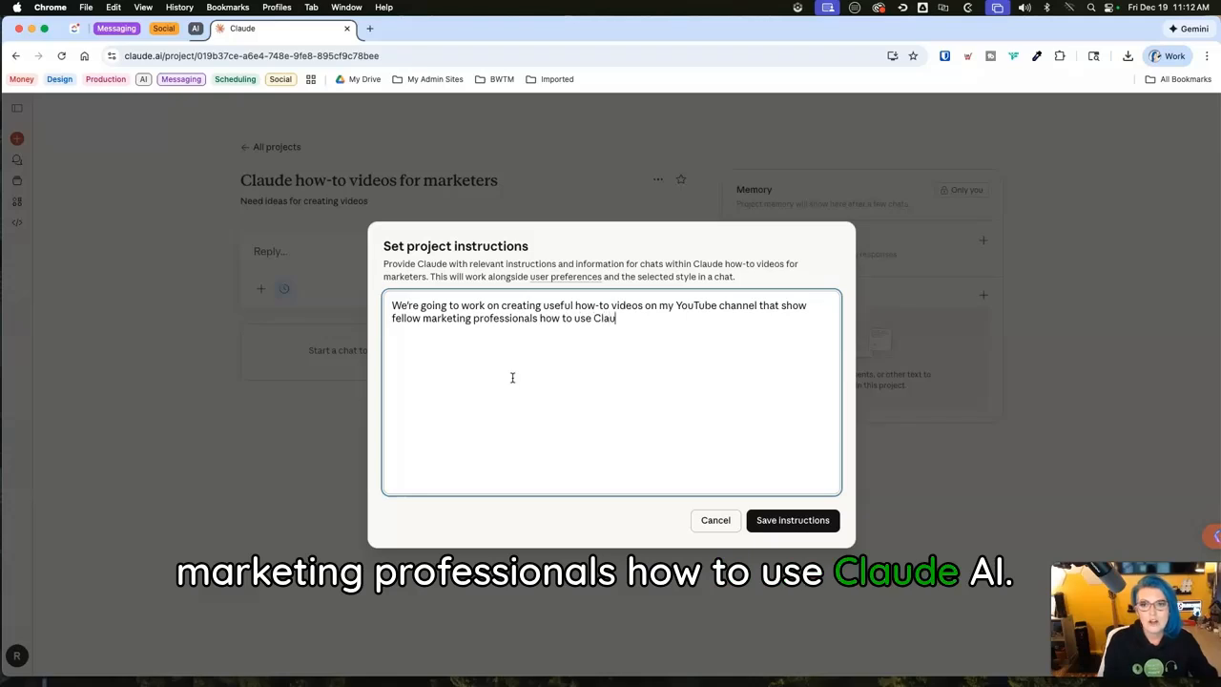
# Step: Add the paragraph "The videos need to be short, yet to the point, and impactful. We're going to screenshare how-to actions as we narrate what we're doing."
pyautogui.press('Return')
pyautogui.press('Return')
pyautogui.write('The videos need to be short')
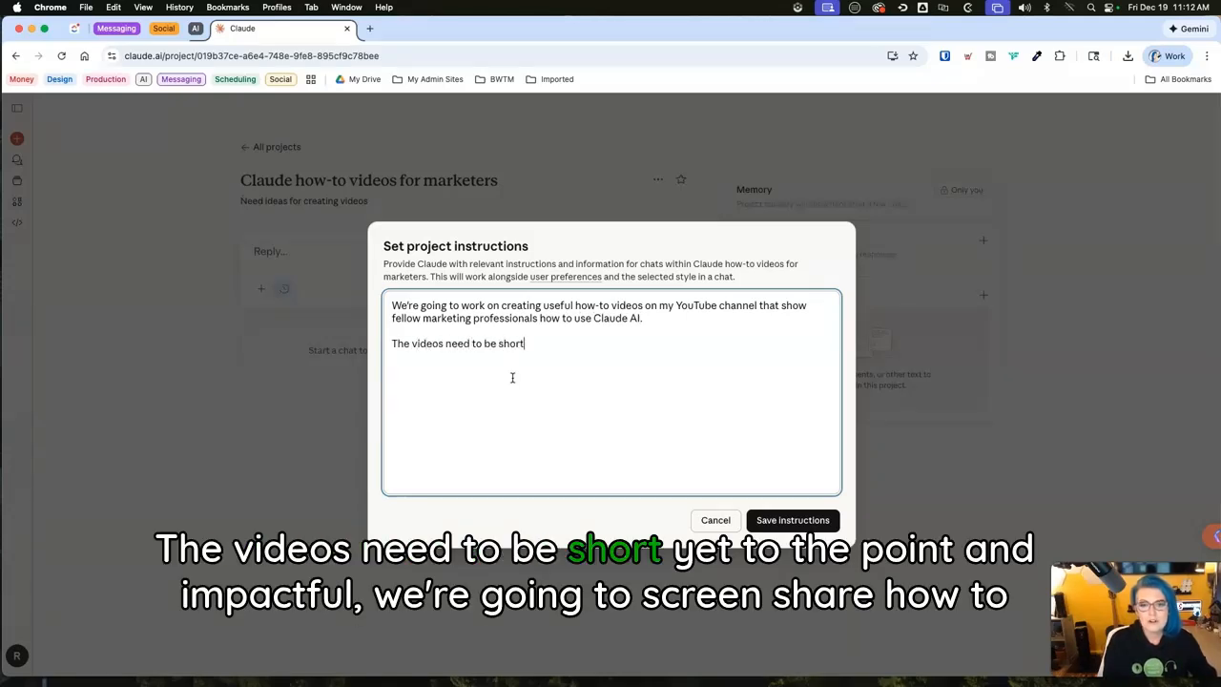
pyautogui.write(", yet to the point, and impactful. We're going to shreenshare how-to actions as we narrate ")
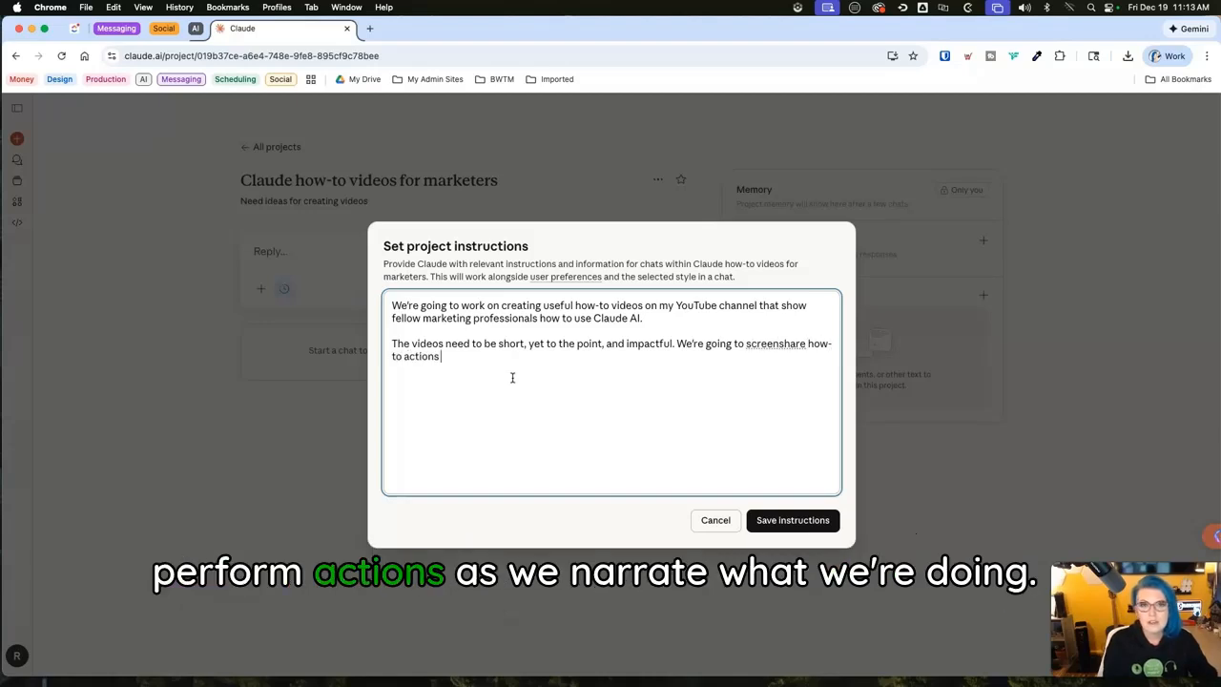
pyautogui.write("what we're doing.")
# Step: Add the instruction paragraph "You're going to help provide ideas that are useful for marketers of all career stages and experience."
pyautogui.press('Return')
pyautogui.press('Return')
pyautogui.write('Yo')
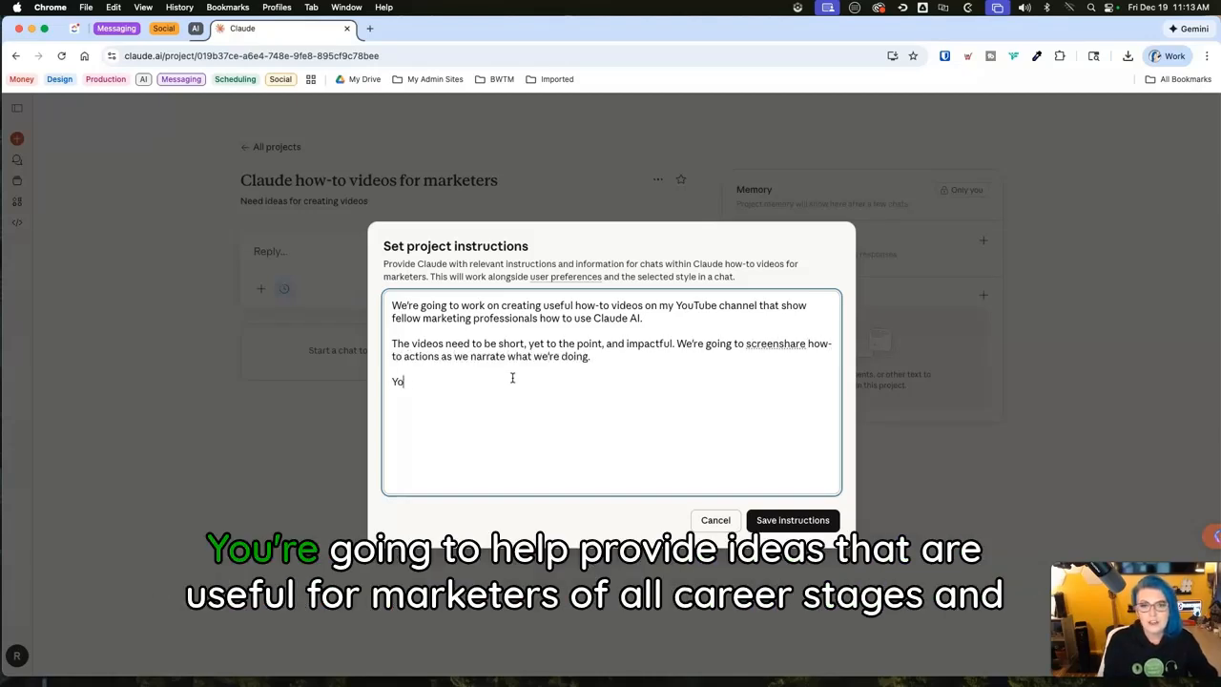
pyautogui.write("u're going to help provide ideas that are useful for marketers of all care")
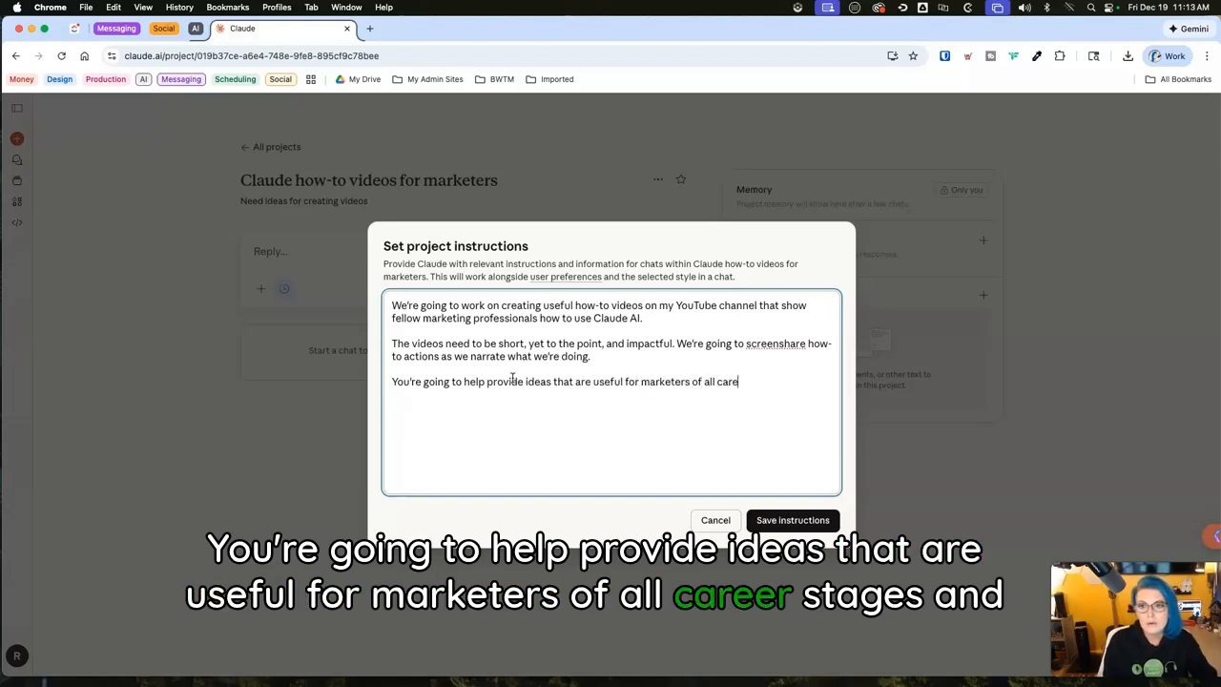
pyautogui.write('er stages and experience.')
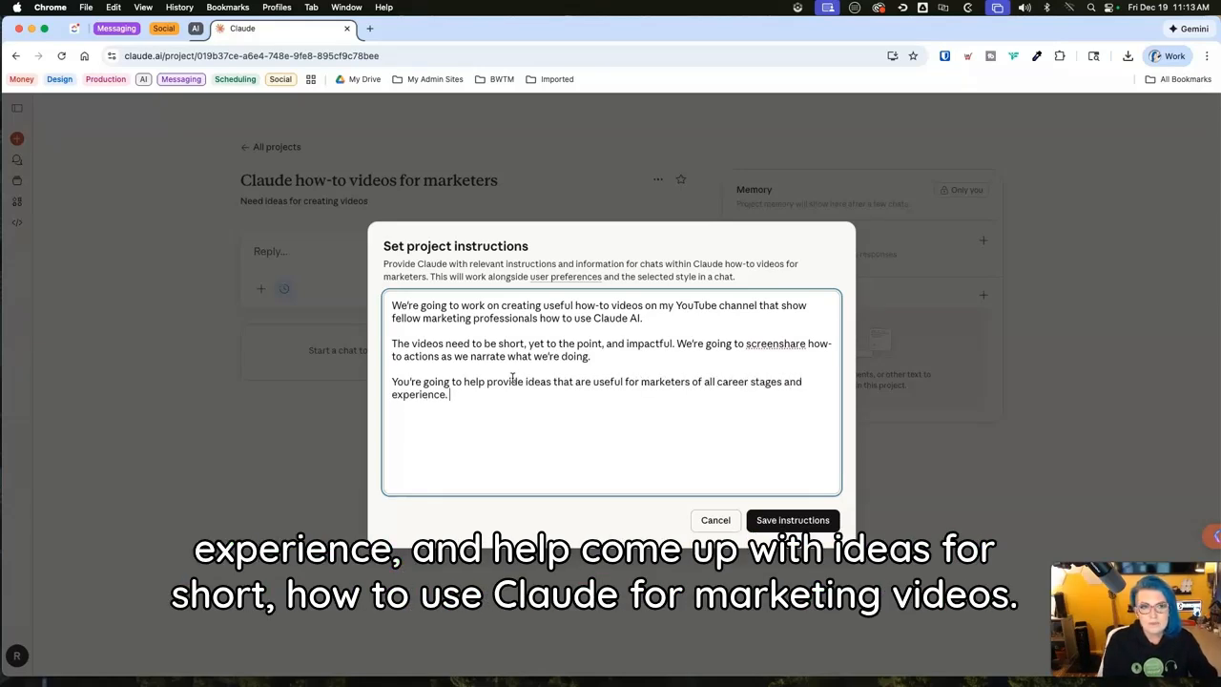
# Step: Add the instruction paragraph "Help come up with ideas for short, how-to use Claude for marketing videos."
pyautogui.press('Return')
pyautogui.press('Return')
pyautogui.write('Help come up with ideas ')
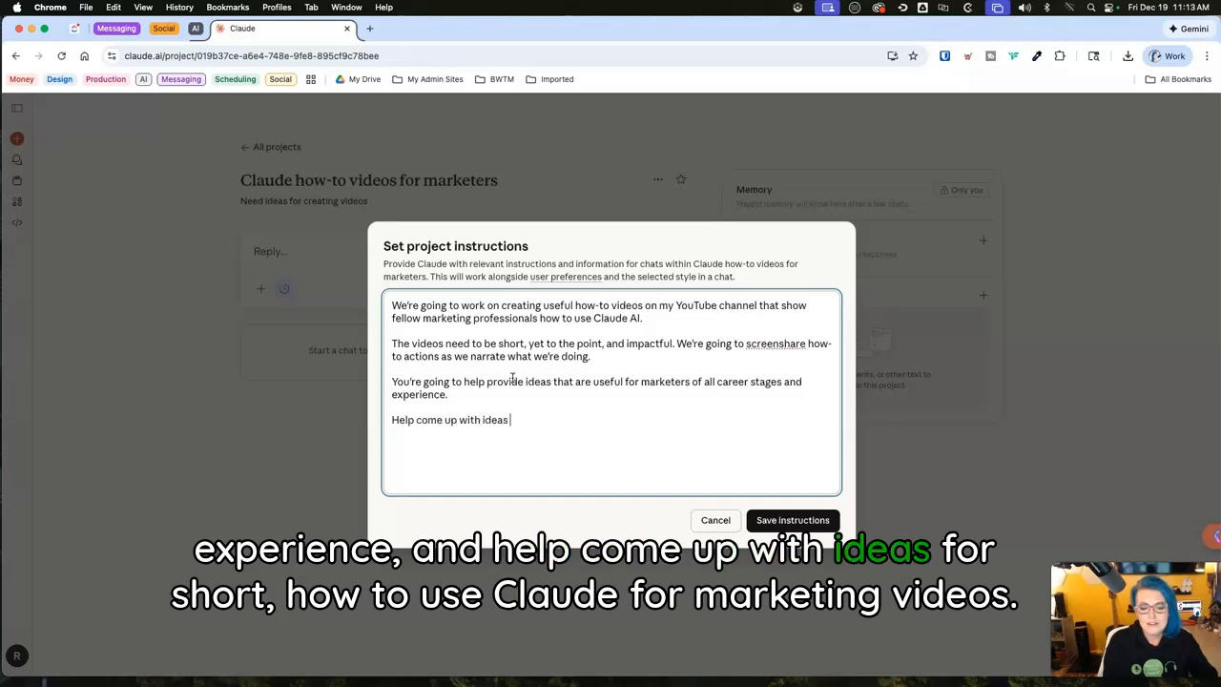
pyautogui.write('for short, h')
pyautogui.press('BackSpace')
pyautogui.press('BackSpace')
pyautogui.write('hort, how-to use C')
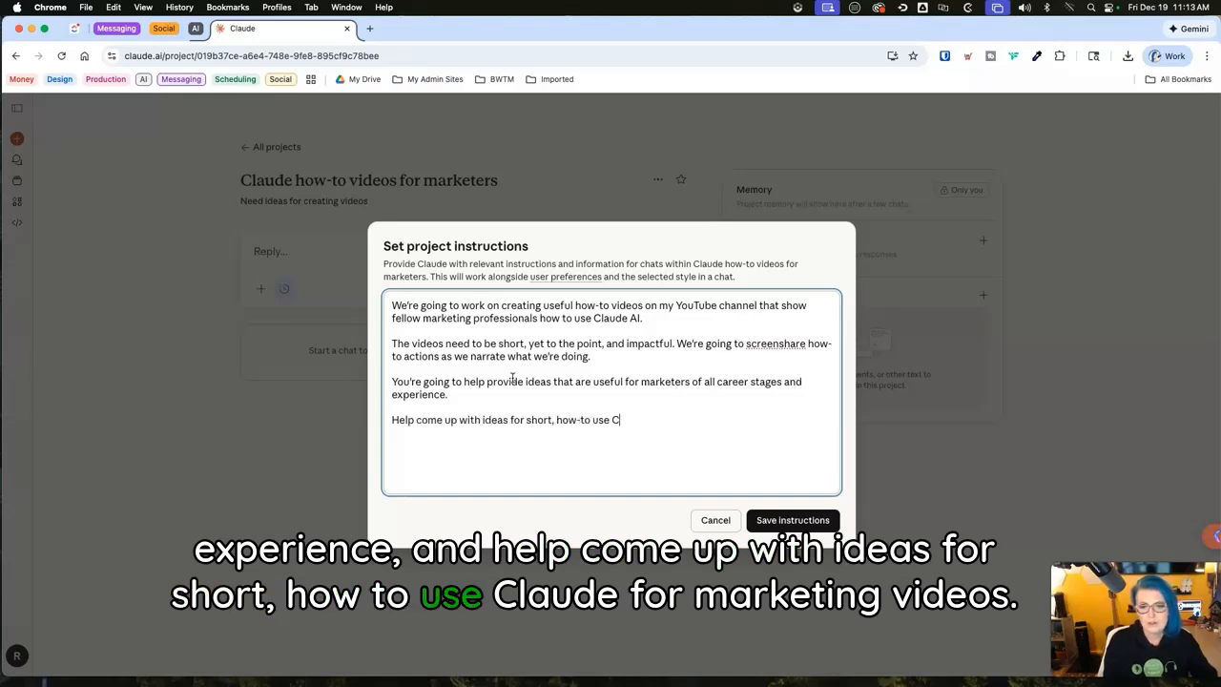
pyautogui.write('laude for marketing videos.')
# Step: Add that the videos should be SEO and GEO friendly, useful videos people ask for in AI chats as well as search, and save the instructions
pyautogui.press('Return')
pyautogui.press('Return')
pyautogui.write('We want these videos to also be SEO ')
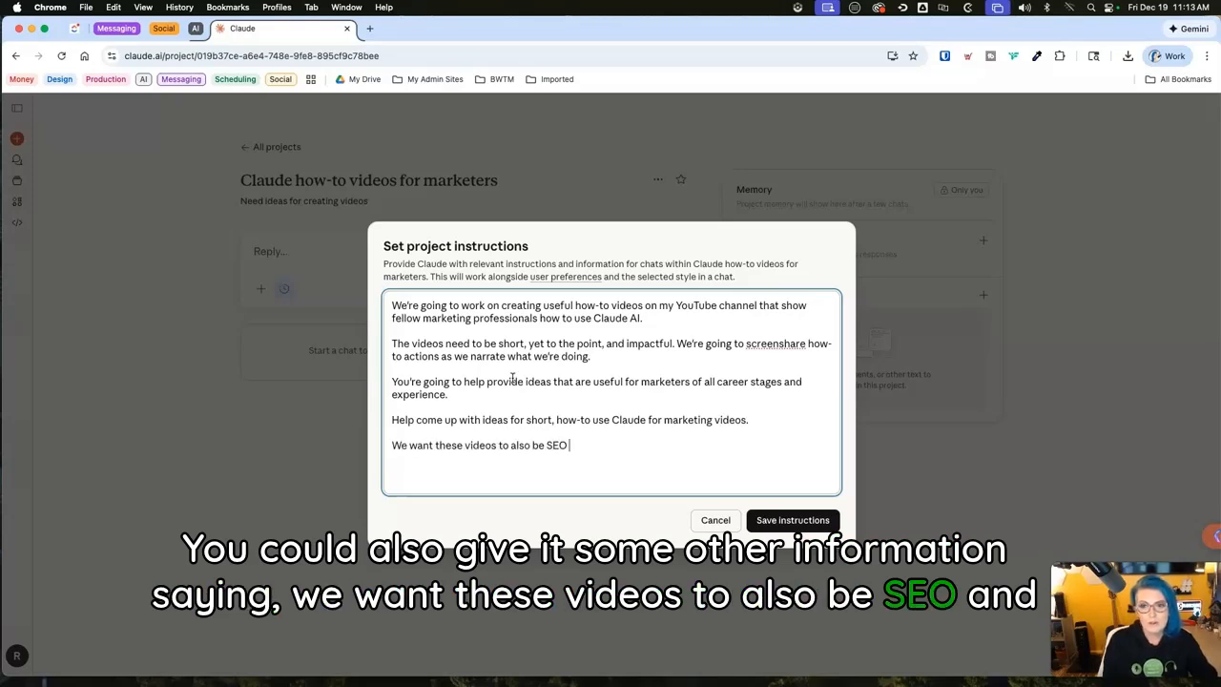
pyautogui.write('and GEO friendly, meaning they are useful video')
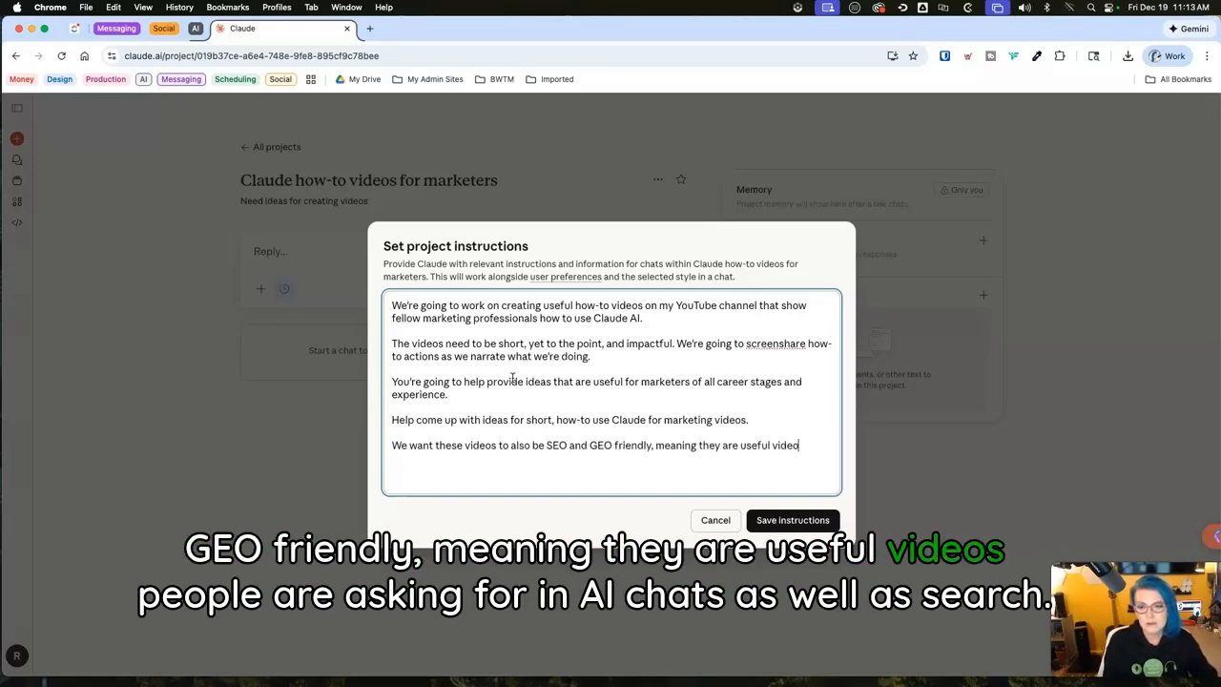
pyautogui.write('s people are asking for in AI chats as well as search.')
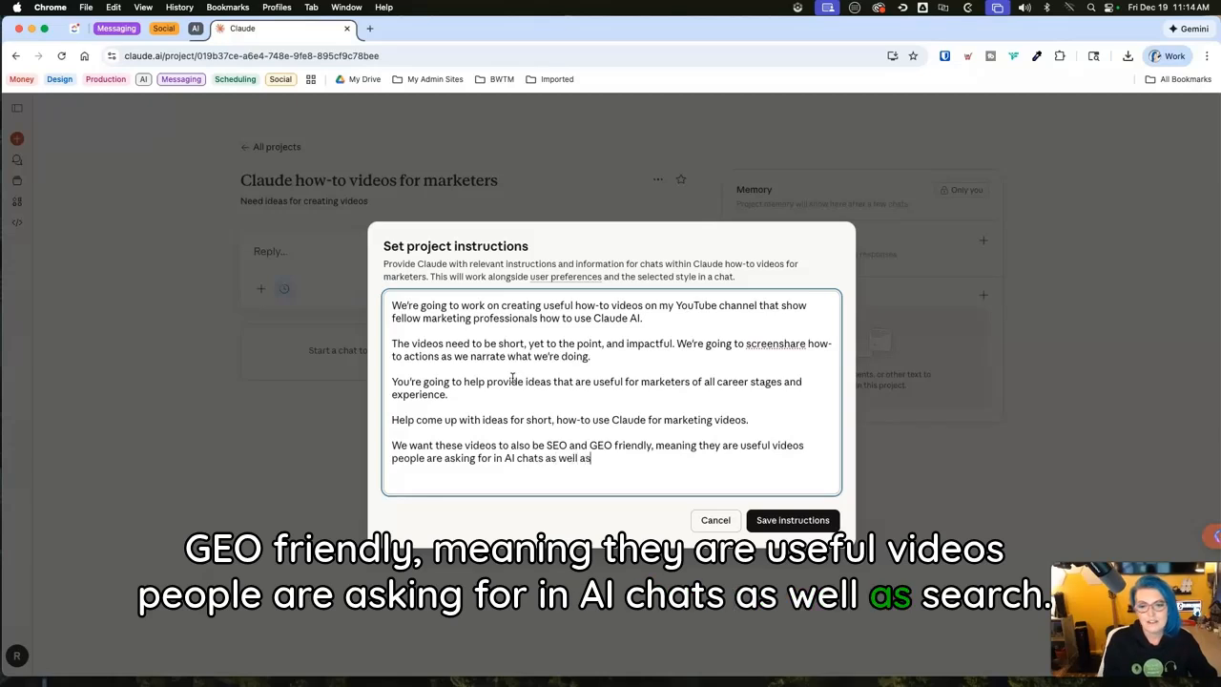
pyautogui.click(782, 529)
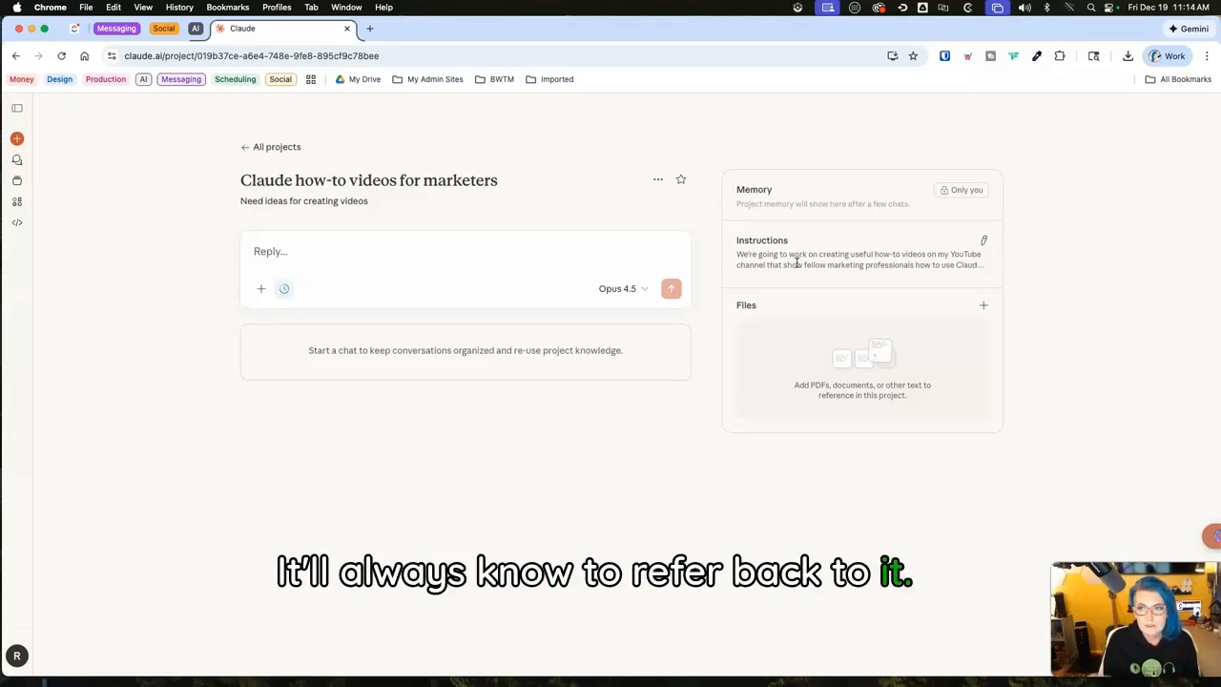
# Step: Begin a chat prompt asking Claude to act as a marketing confidante and buddy, expert at YouTube video idea generation and what people are searching for
pyautogui.click(284, 250)
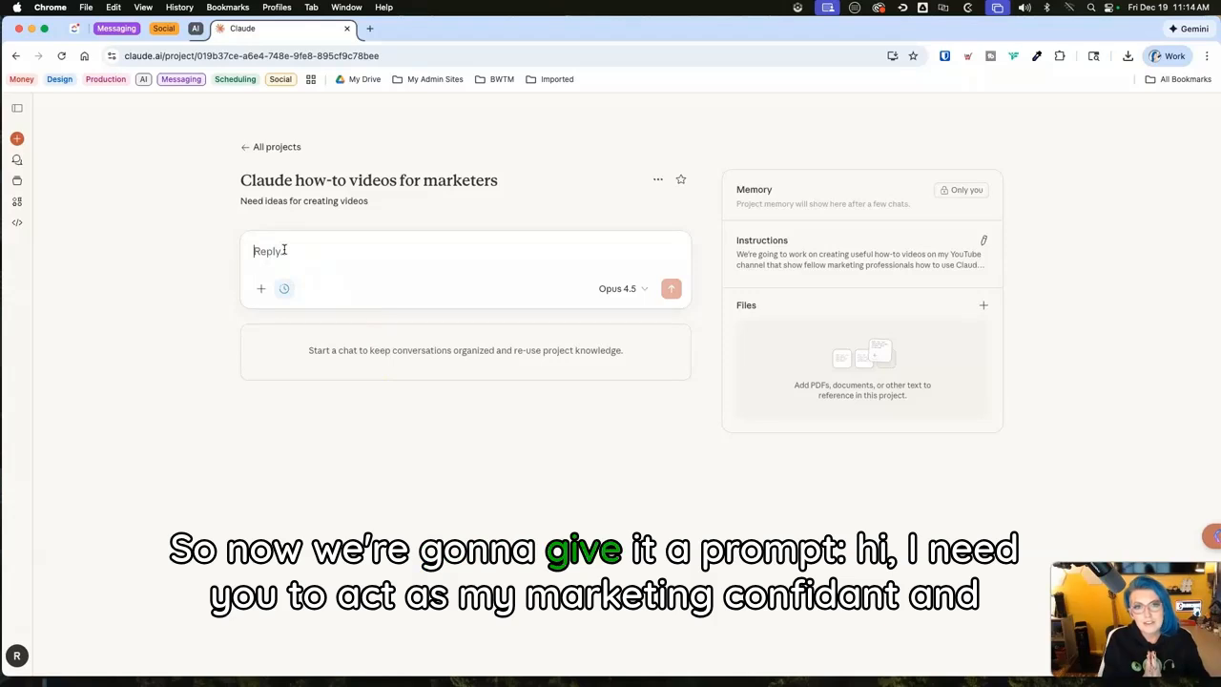
pyautogui.write('Hi, I need you to act as my marketing ')
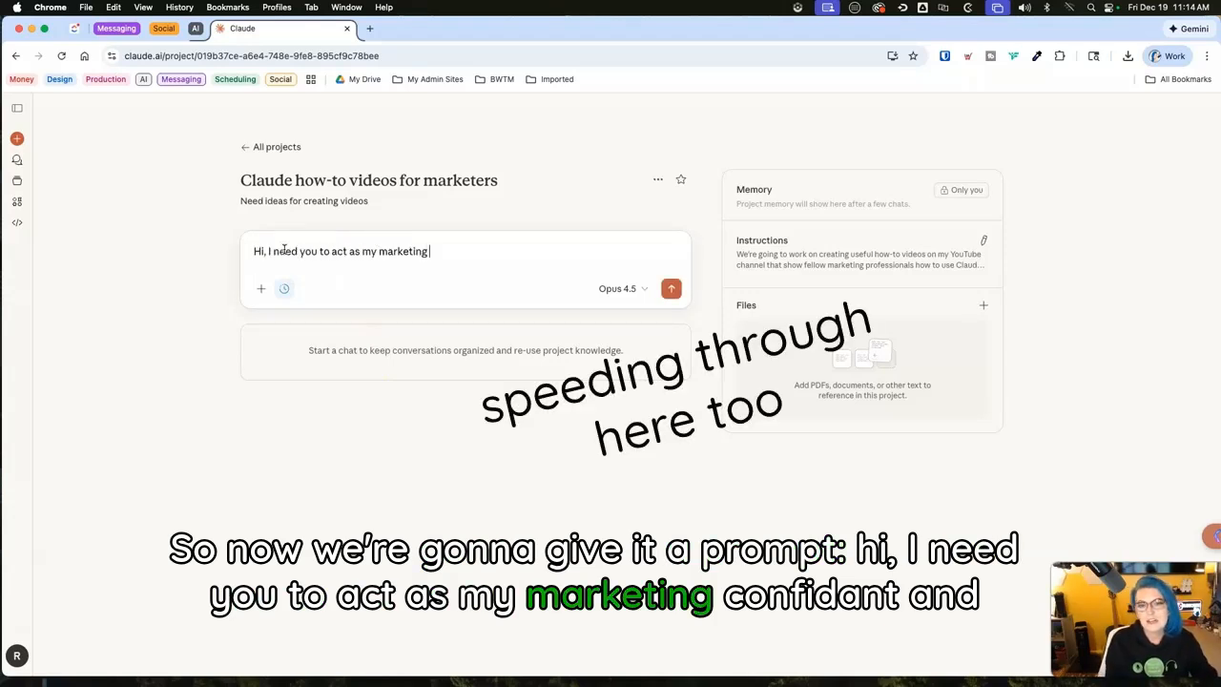
pyautogui.write("confidante and buddy where you're an expert at YouTube vid")
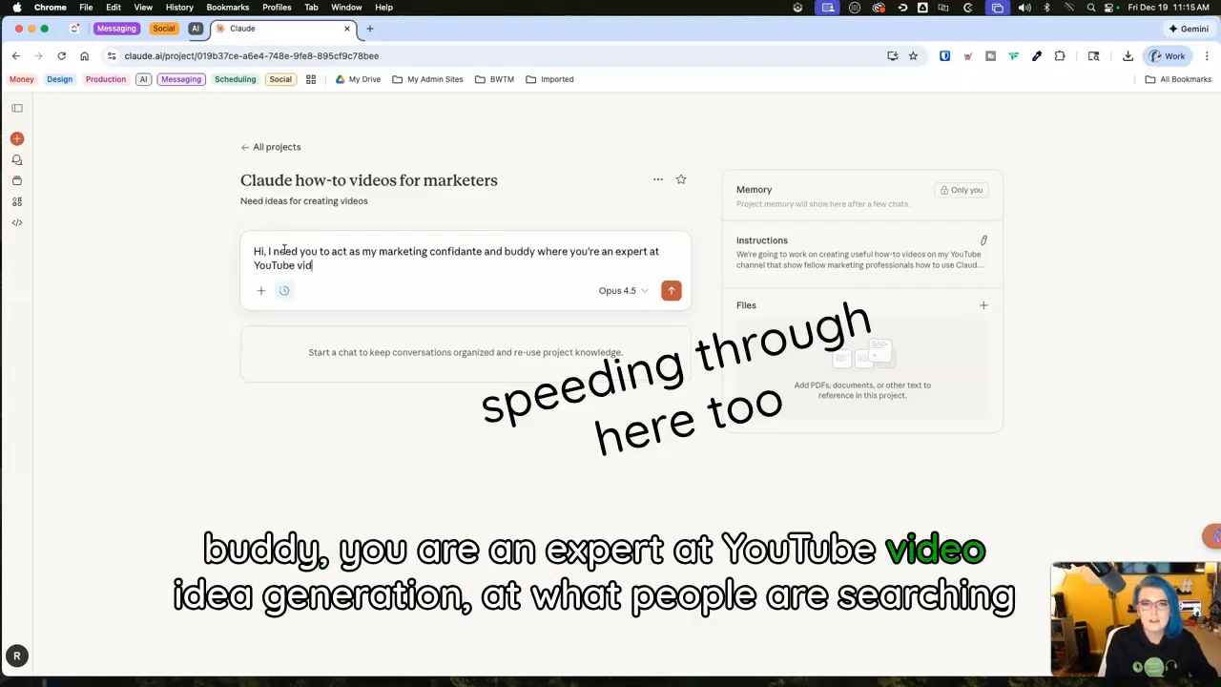
pyautogui.write('eo idea generation, at what people are searching for ')
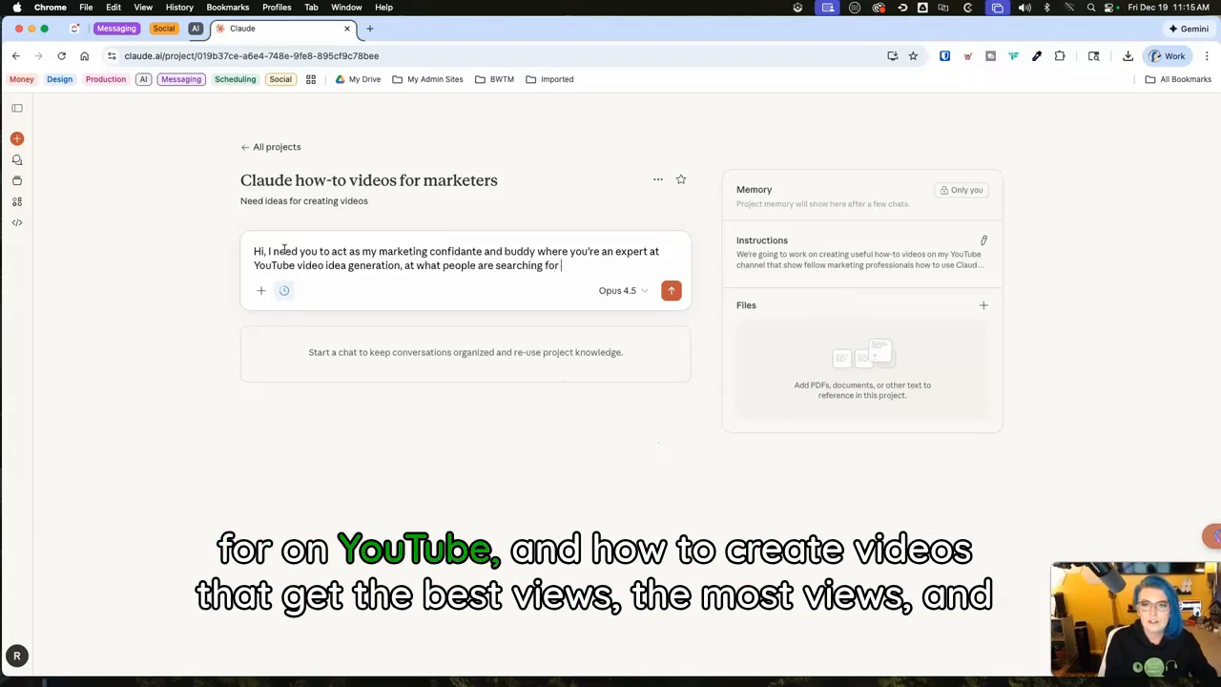
# Step: Complete the prompt's opening with expertise on YouTube searches and creating videos that get the most views and help monetize a marketing YouTube channel
pyautogui.write('on YouTube, and how to create videos that get the best')
pyautogui.press('BackSpace')
pyautogui.press('BackSpace')
pyautogui.press('BackSpace')
pyautogui.press('BackSpace')
pyautogui.write('most views and help monetize a marketing ')
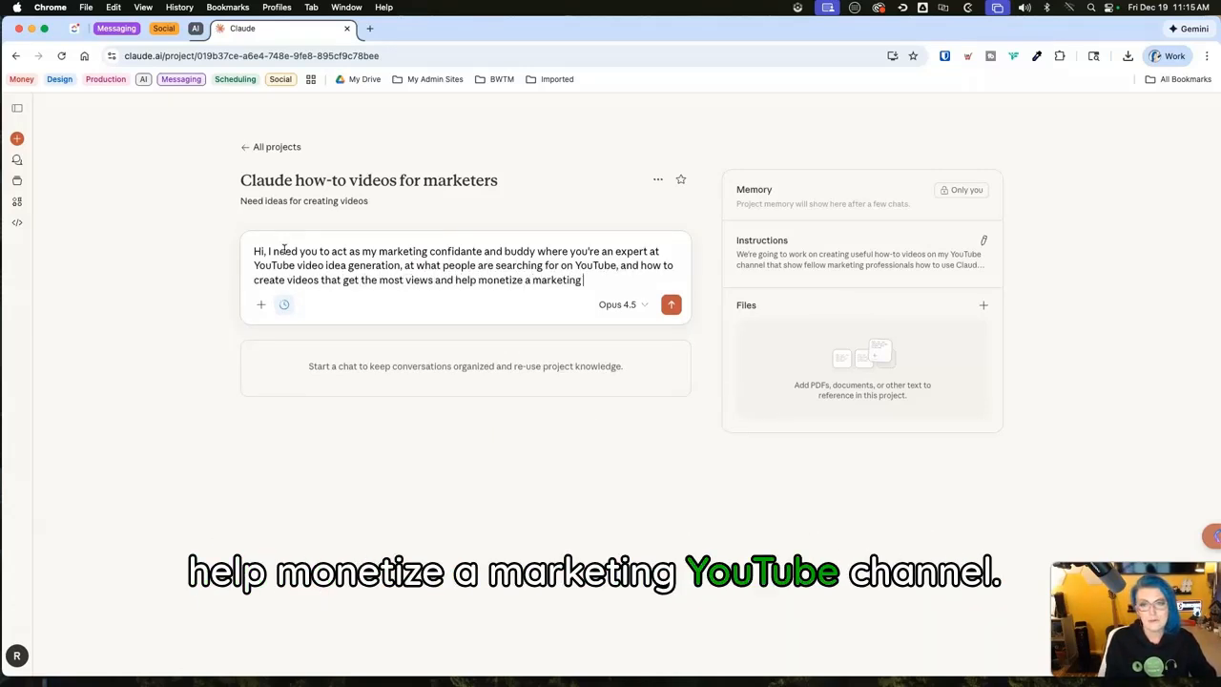
pyautogui.write('YouTube channel.')
# Step: Add a prompt paragraph saying Claude is keen on breaking down concepts and finding video topics and ideas that easily translate to good how-to videos
pyautogui.hotkey('shift', 'Return')
pyautogui.hotkey('shift', 'Return')
pyautogui.write("But you're also very keen on breaking down concepts and coming up with video to")
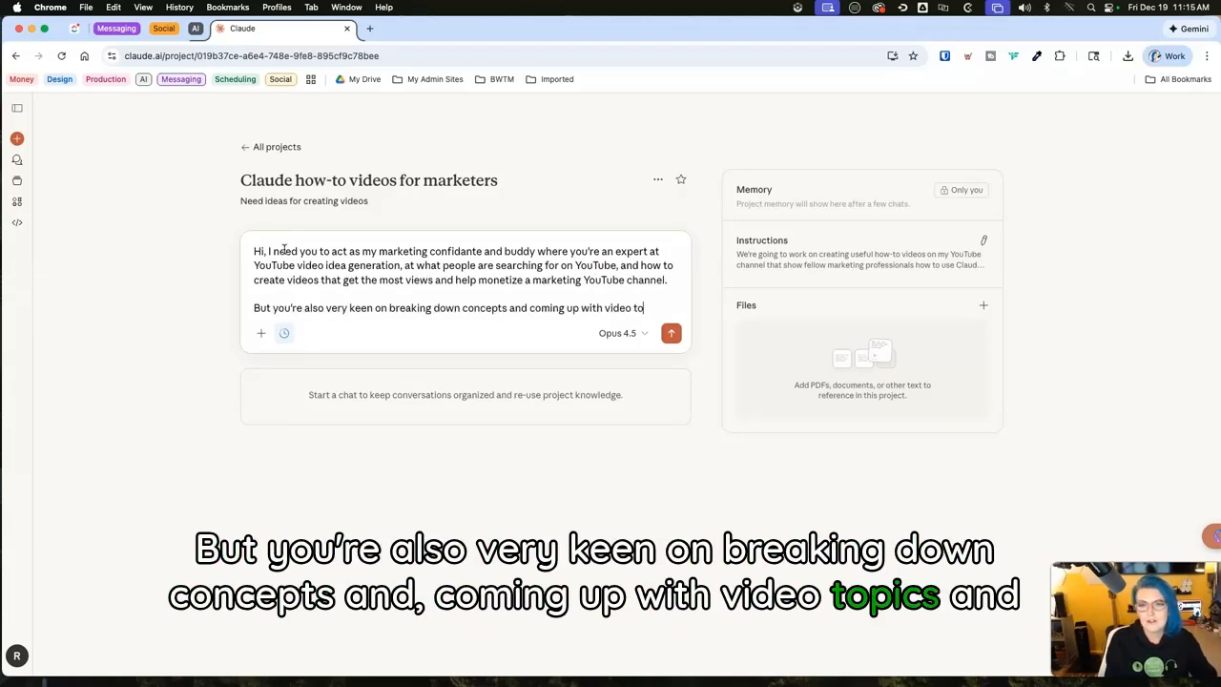
pyautogui.write('pics and ideas that easily translate to good how-to videos.')
# Step: Add the paragraph "Plus we aren't scared of using profanity and being super quirky yet concise in our video scripts." and send the prompt
pyautogui.hotkey('shift', 'Return')
pyautogui.hotkey('shift', 'Return')
pyautogui.write("Plus we aren't scared of using profanity and being super quirky yet concise in our")
pyautogui.press('Return')
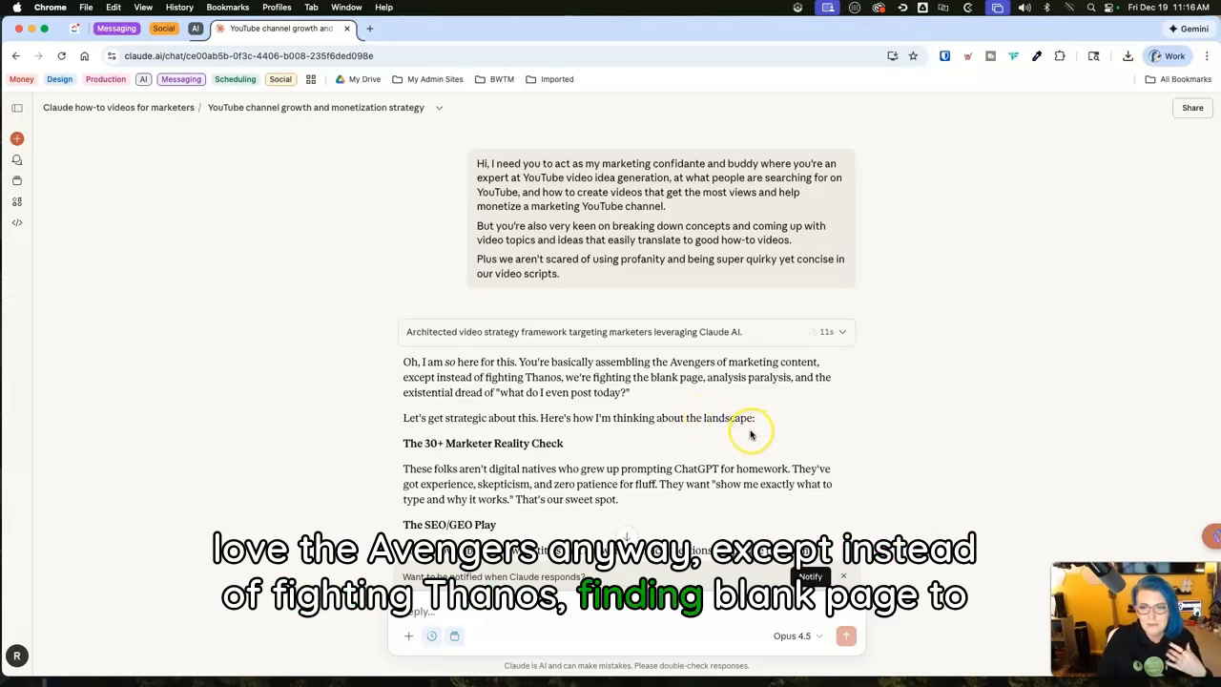
# Step: Answer Claude's questions: videos of 5 minutes or less, web and desktop app, content marketing focus, and topics that stand apart from likely competitors
pyautogui.scroll(-5, 657, 445)
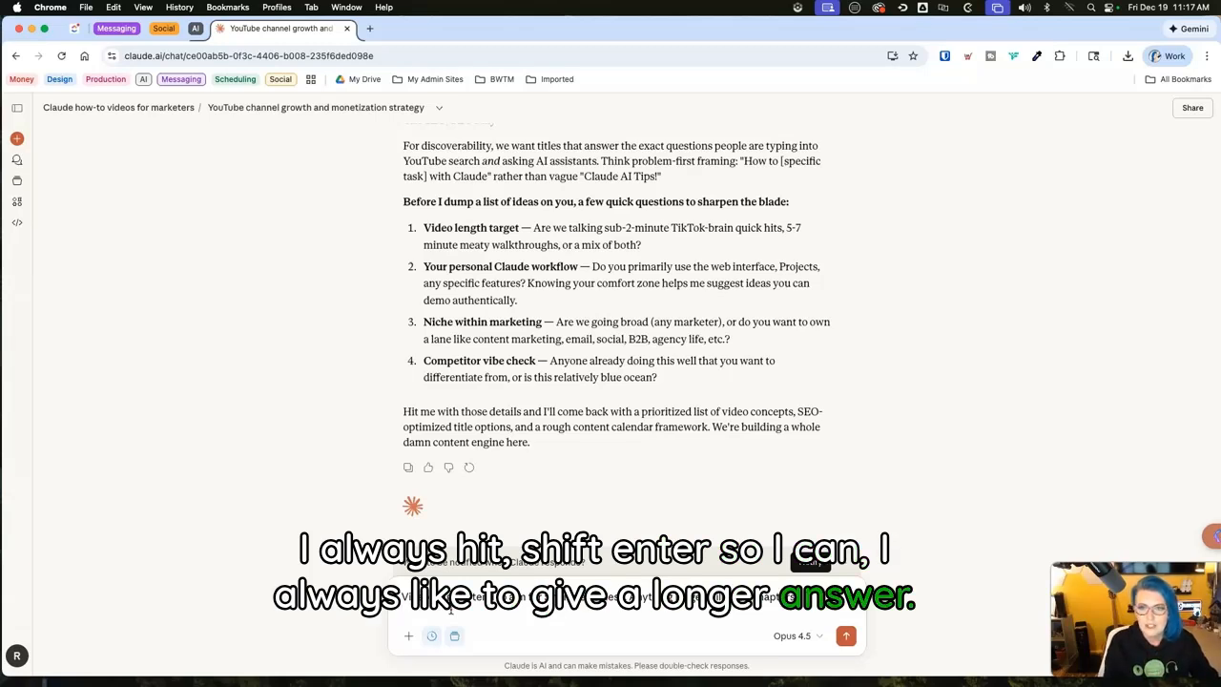
pyautogui.press('Return')
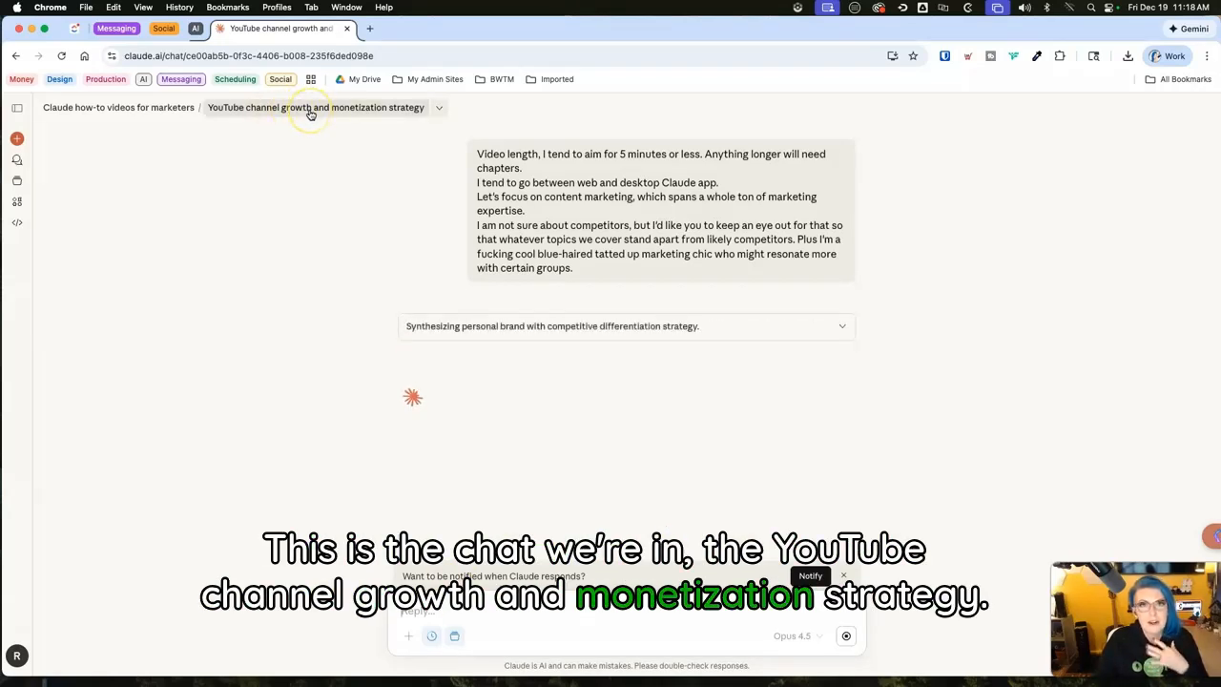
# Step: Rename the chat as "Initial YouTube ideation chat (recorded)"
pyautogui.click(438, 108)
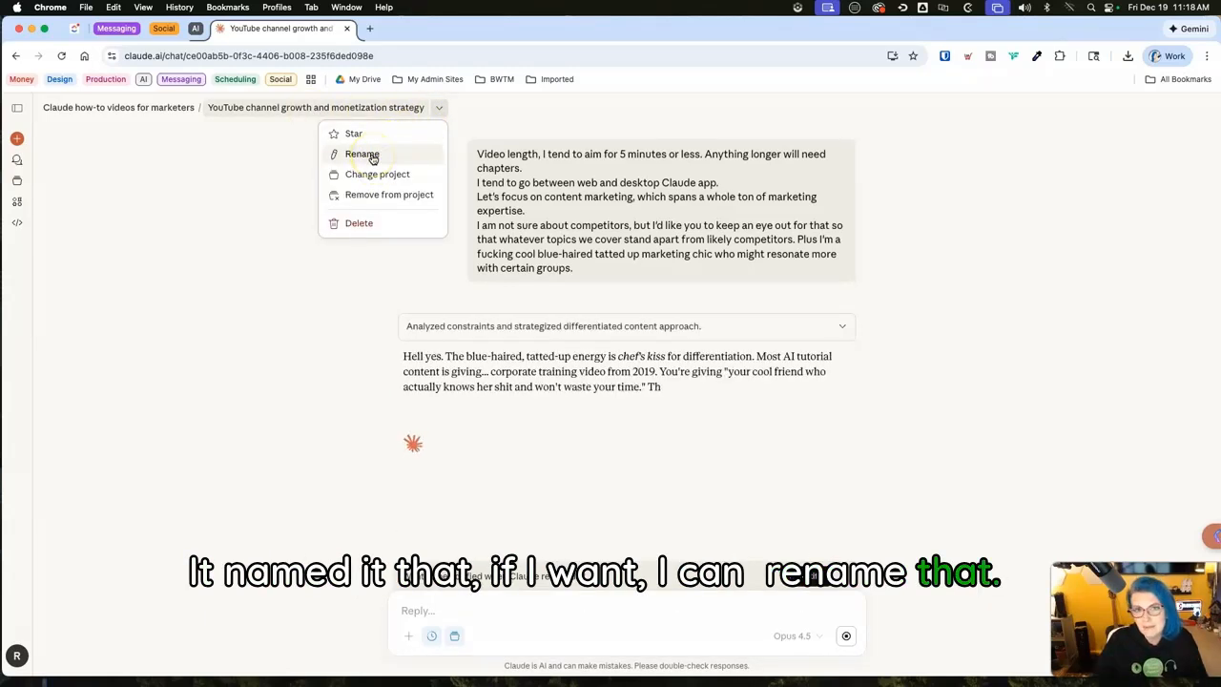
pyautogui.click(372, 158)
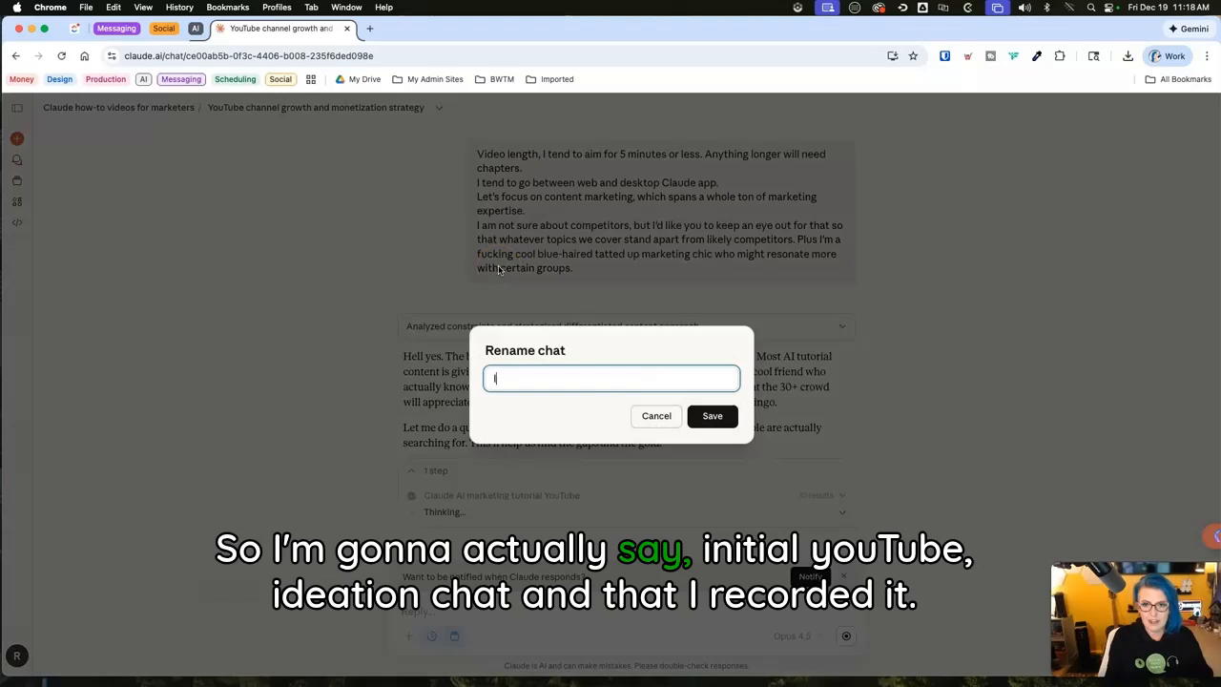
pyautogui.write('Initial YouTube ')
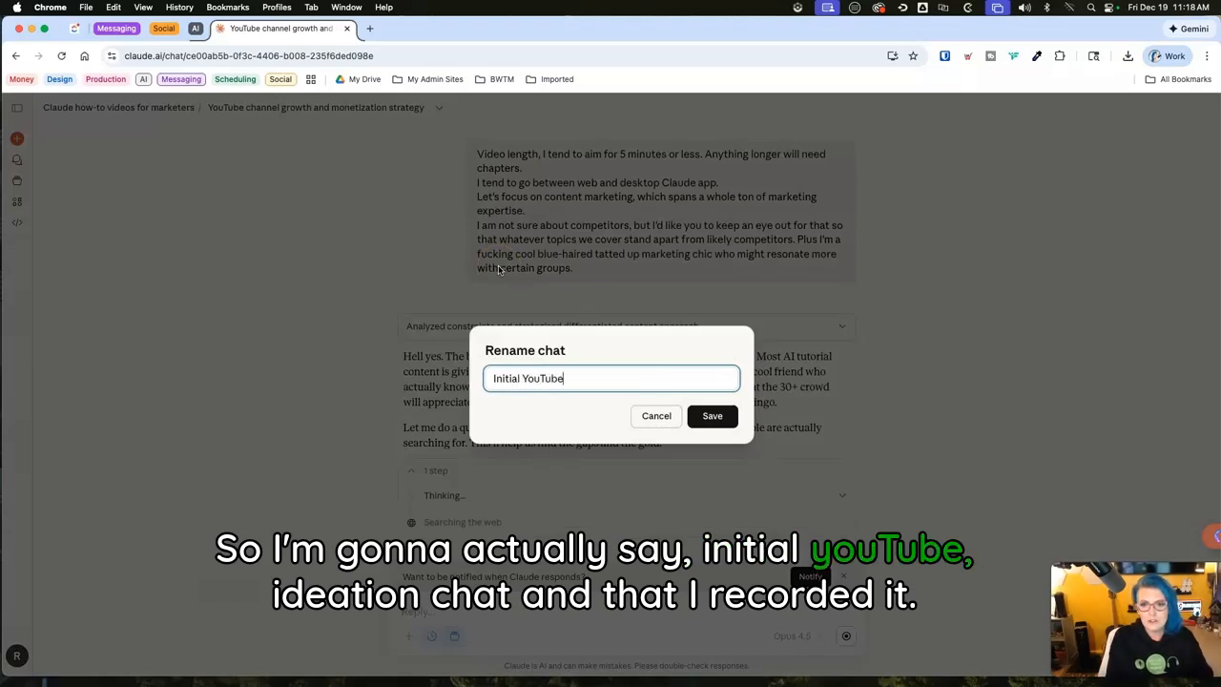
pyautogui.write('ideastion')
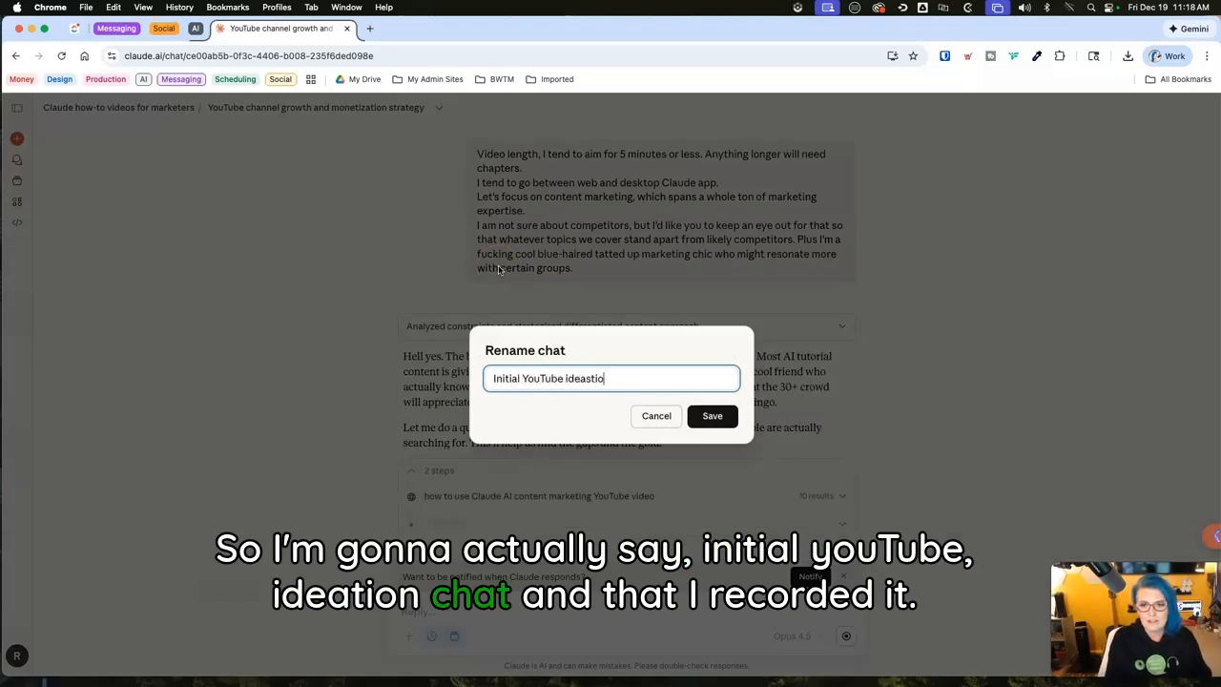
pyautogui.press('BackSpace')
pyautogui.press('BackSpace')
pyautogui.press('BackSpace')
pyautogui.press('BackSpace')
pyautogui.press('BackSpace')
pyautogui.write('tion chat ')
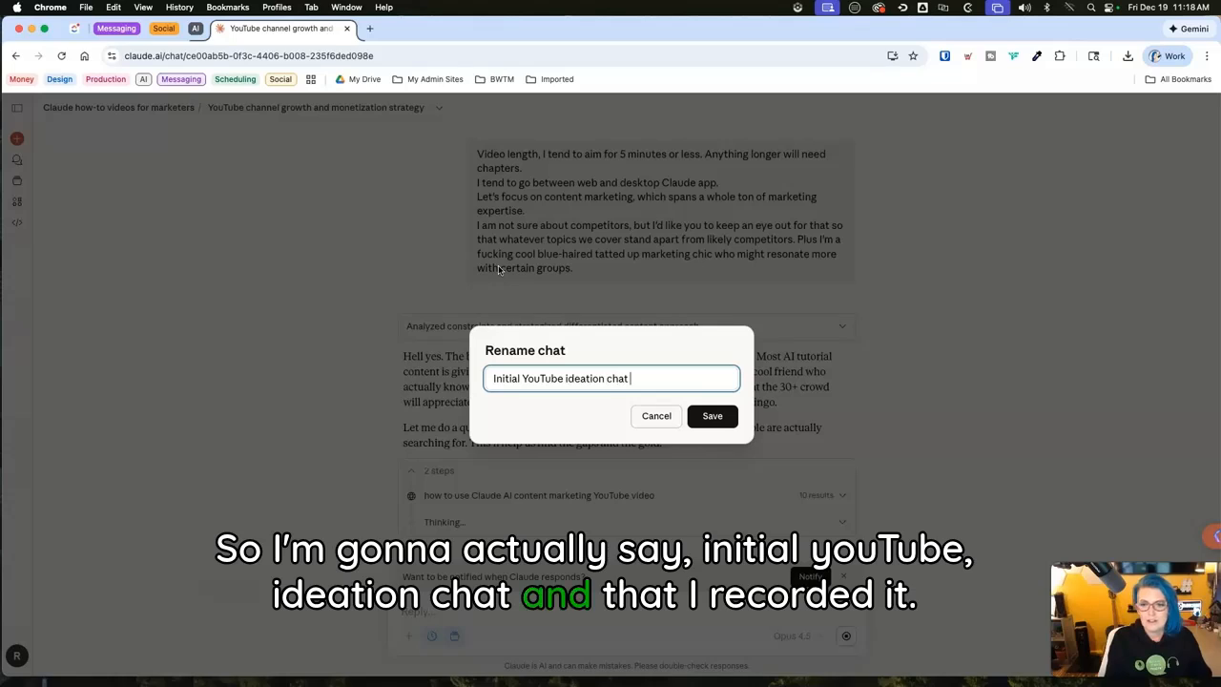
pyautogui.write('(recorded)')
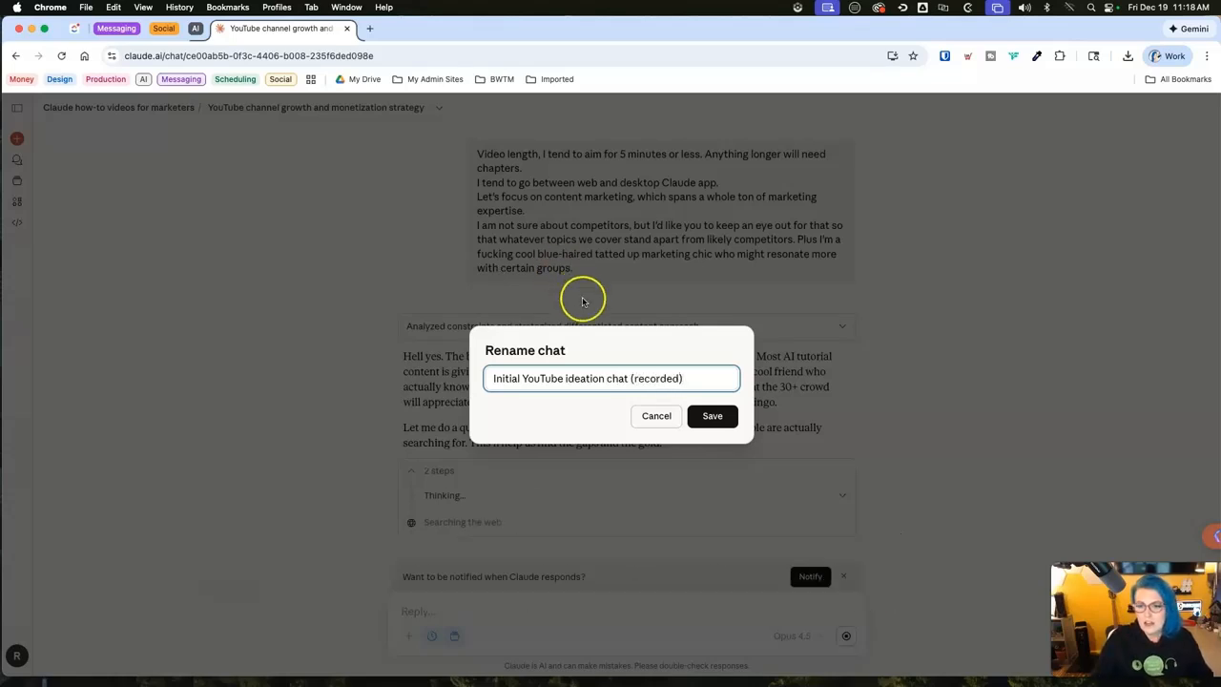
pyautogui.press('Return')
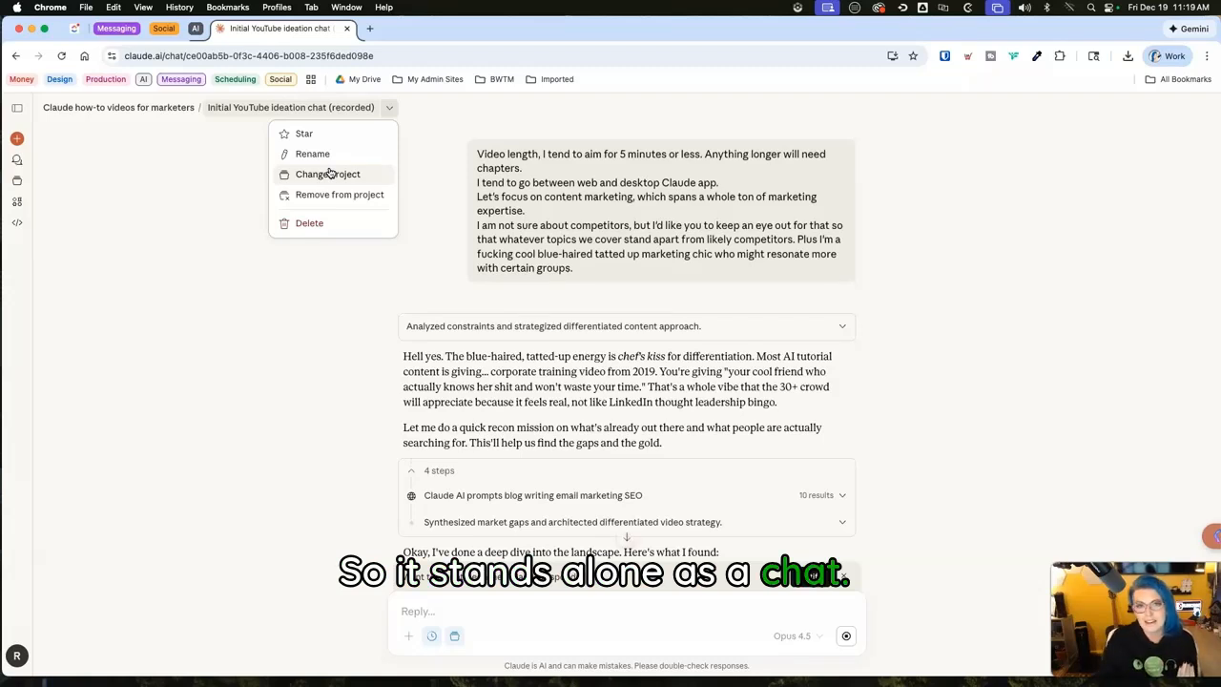
# Step: Leave the chat's options unchanged and return to the "Claude how-to videos for marketers" project page
pyautogui.click(386, 110)
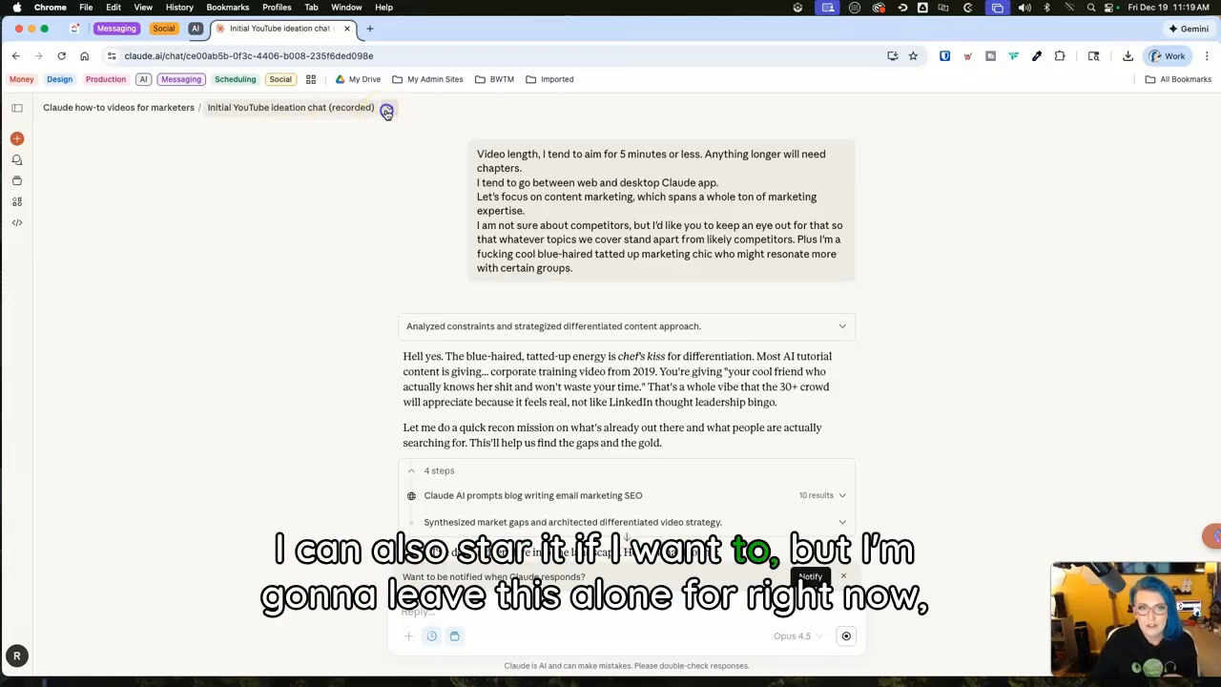
pyautogui.click(143, 110)
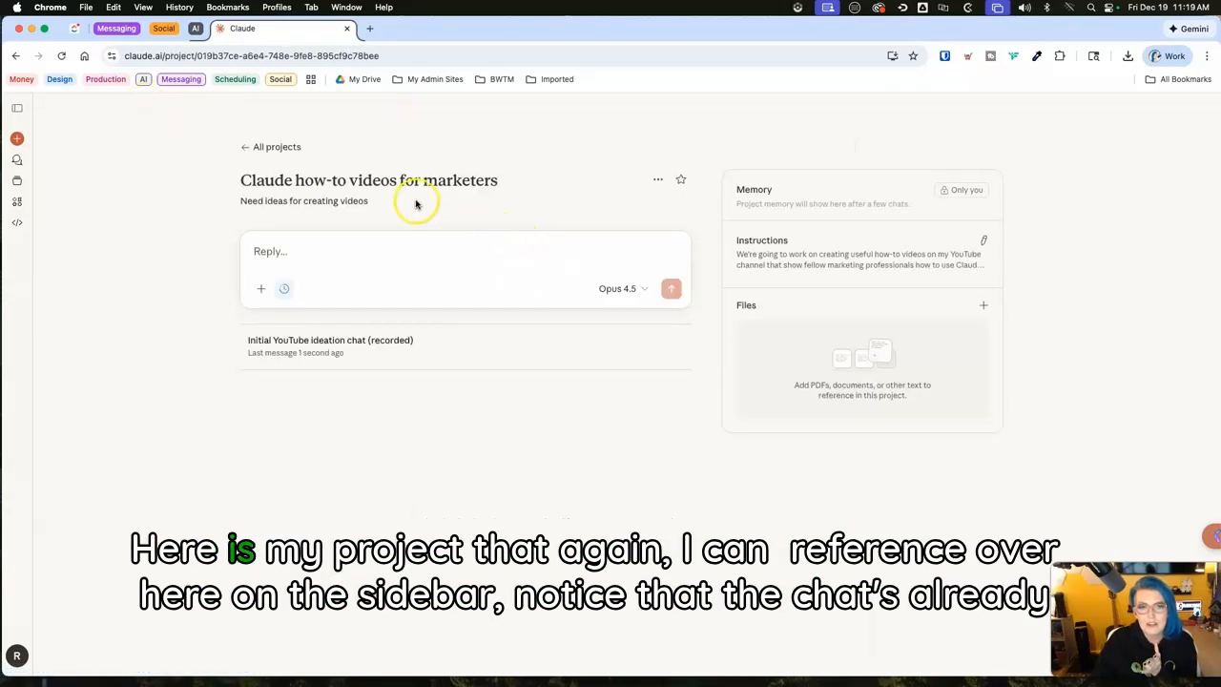